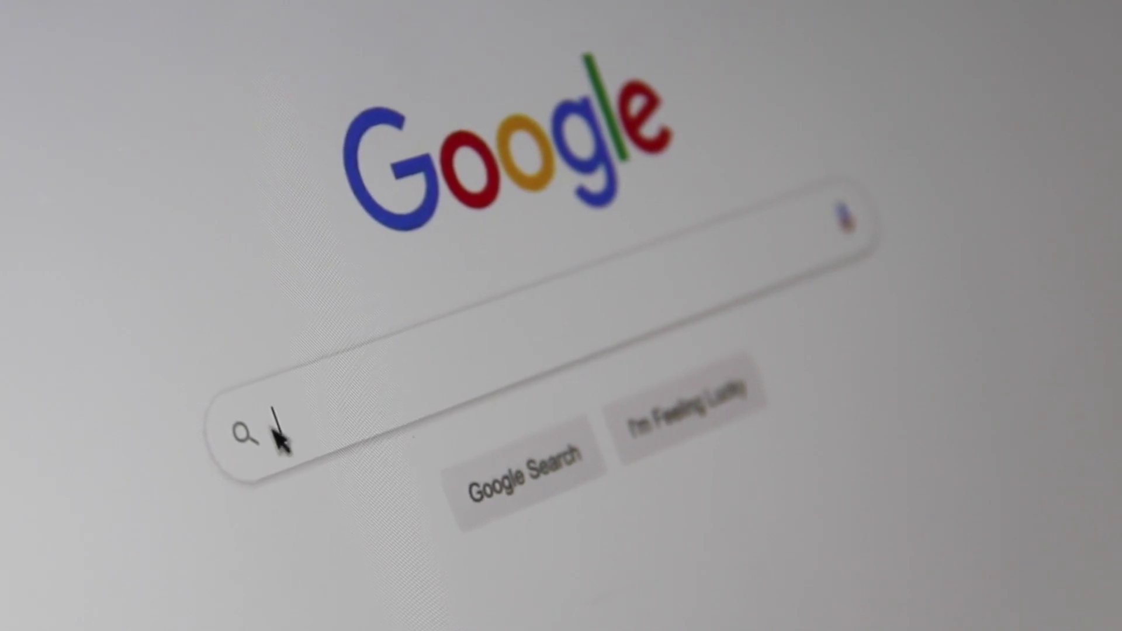
- Enter the query 'Search Engine Optimi' in the Google search box
{"action": "type", "text": "Sea"}
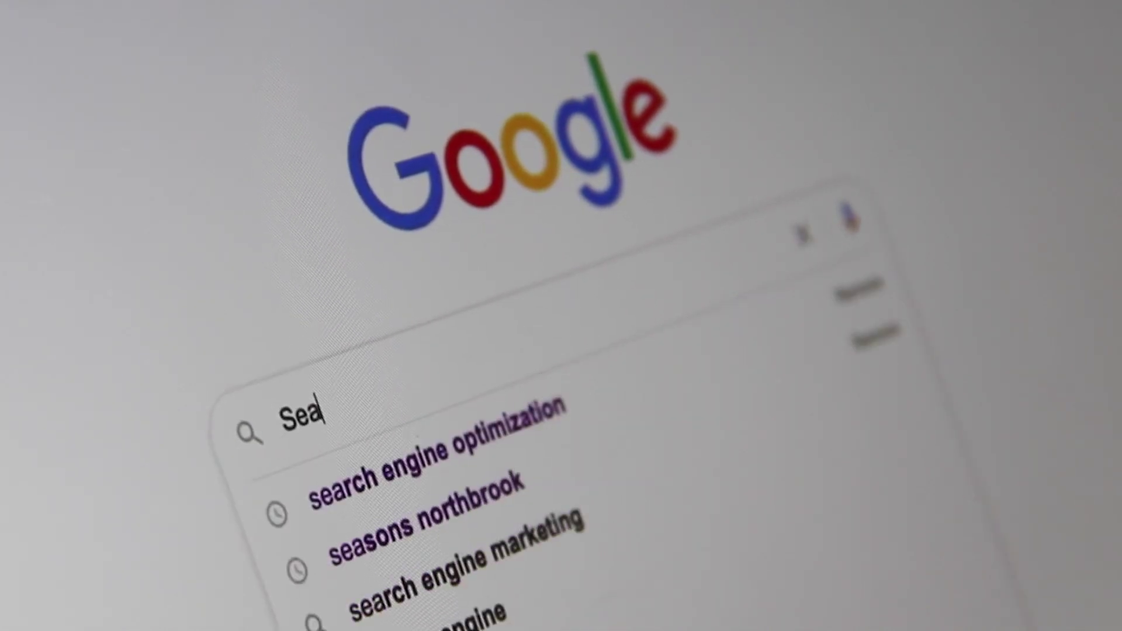
{"action": "type", "text": "rch Engine "}
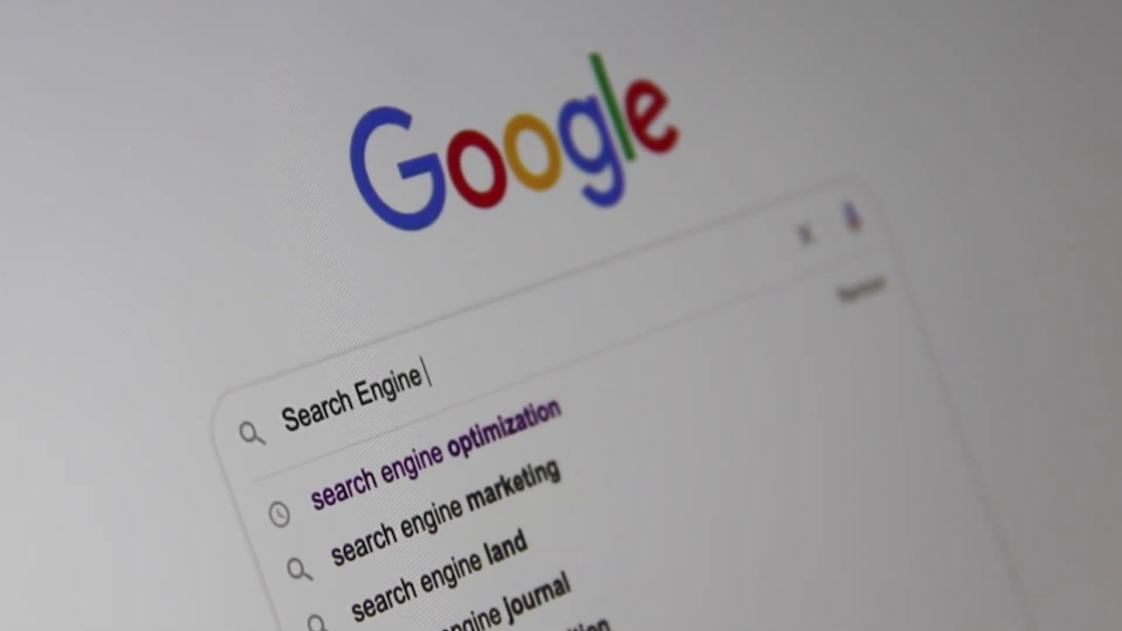
{"action": "type", "text": "Optimi"}
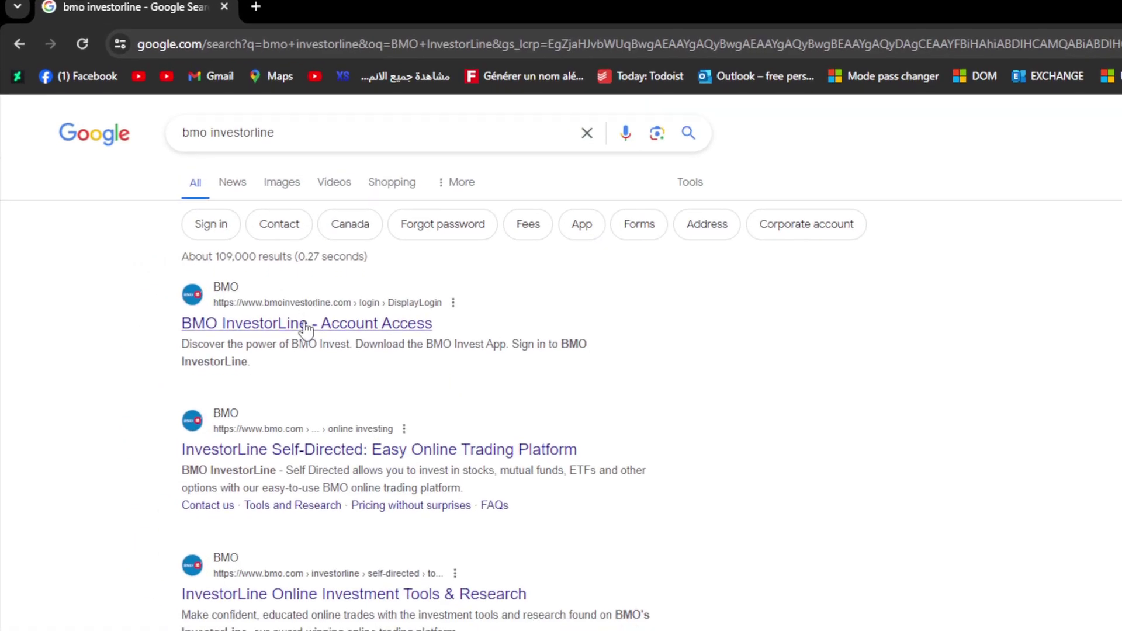
- Open the 'BMO InvestorLine - Account Access' result in a new tab and switch to it
{"action": "middle_click", "coordinate": [306, 328]}
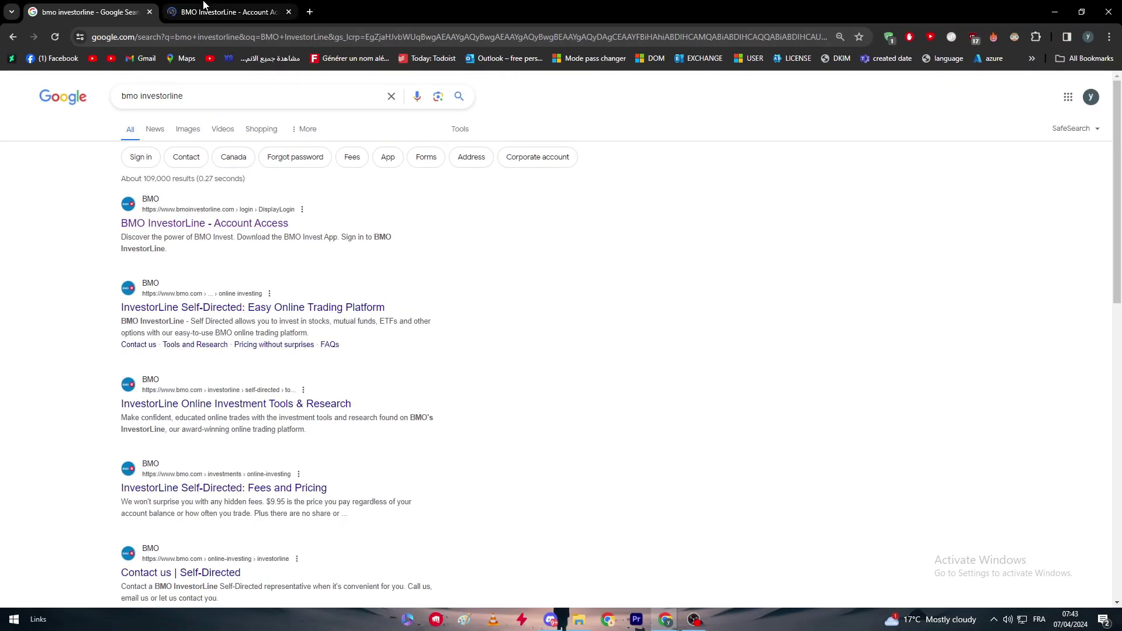
{"action": "left_click", "coordinate": [204, 10]}
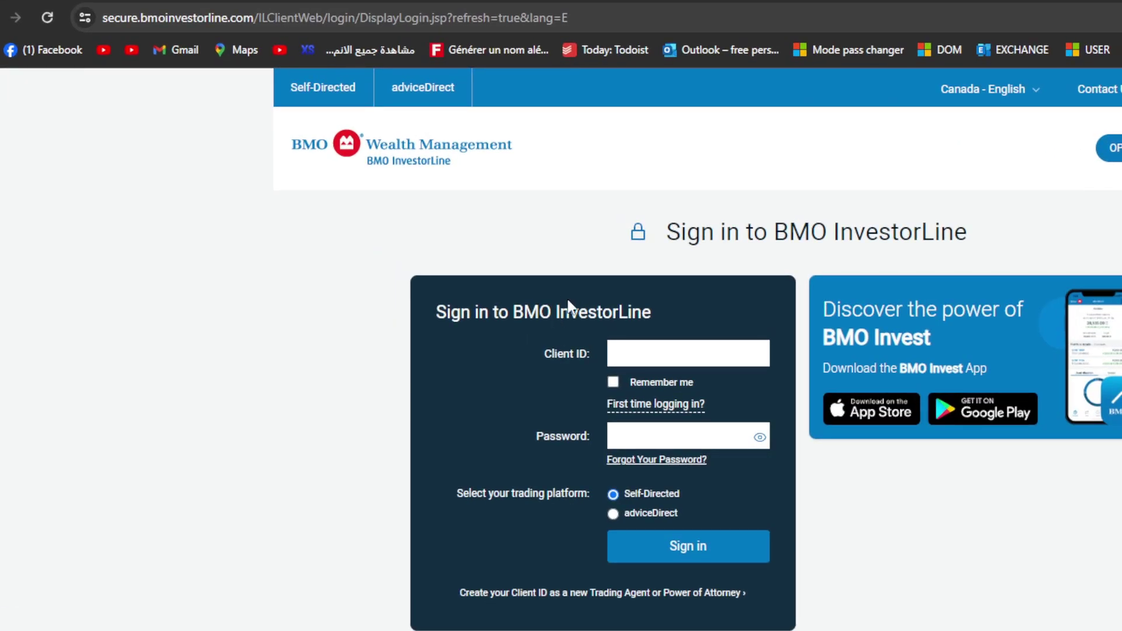
- From the sign-in page, choose 'Open one today' to start a new account application
{"action": "scroll", "coordinate": [567, 318], "scroll_direction": "down", "scroll_amount": 2}
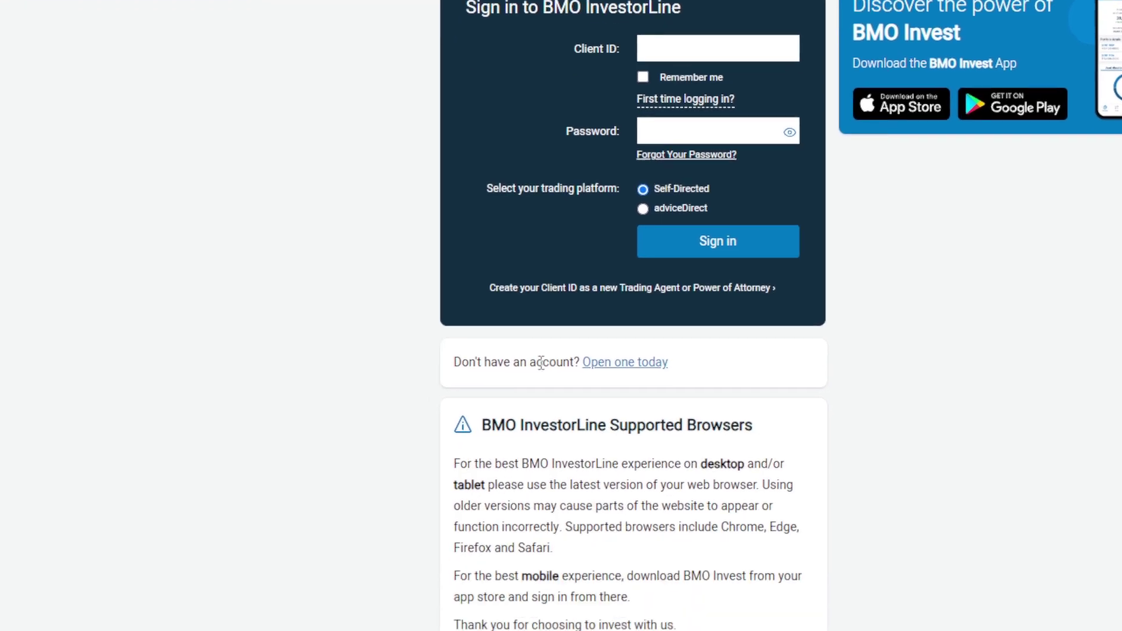
{"action": "left_click", "coordinate": [654, 370]}
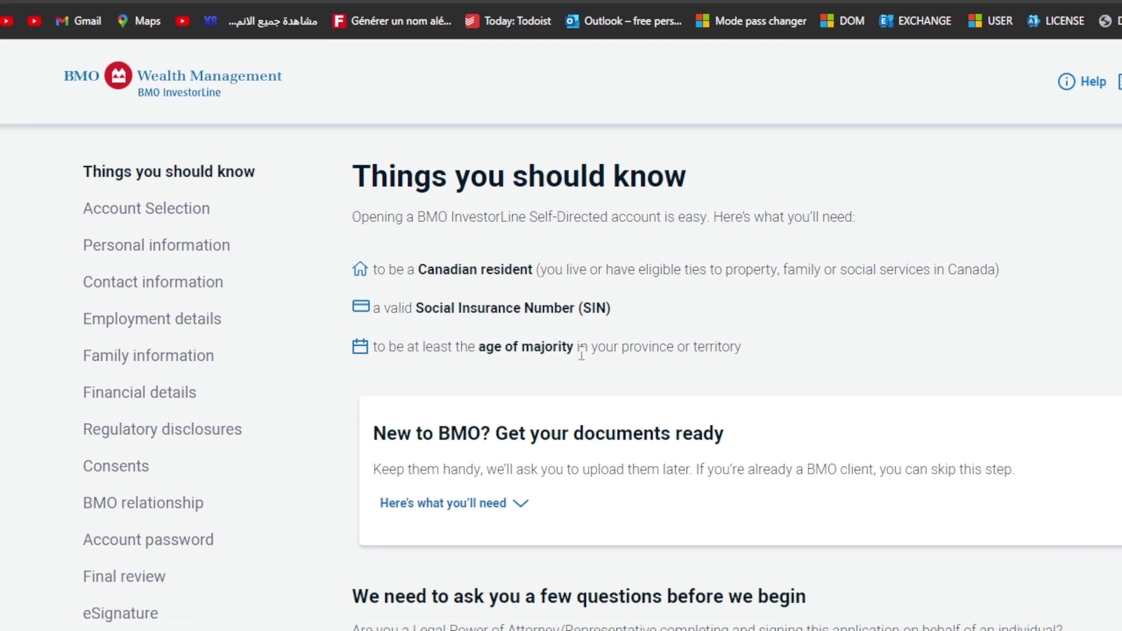
- Expand 'Here's what you'll need' and read through the Group A and Group B documents
{"action": "left_click", "coordinate": [471, 570]}
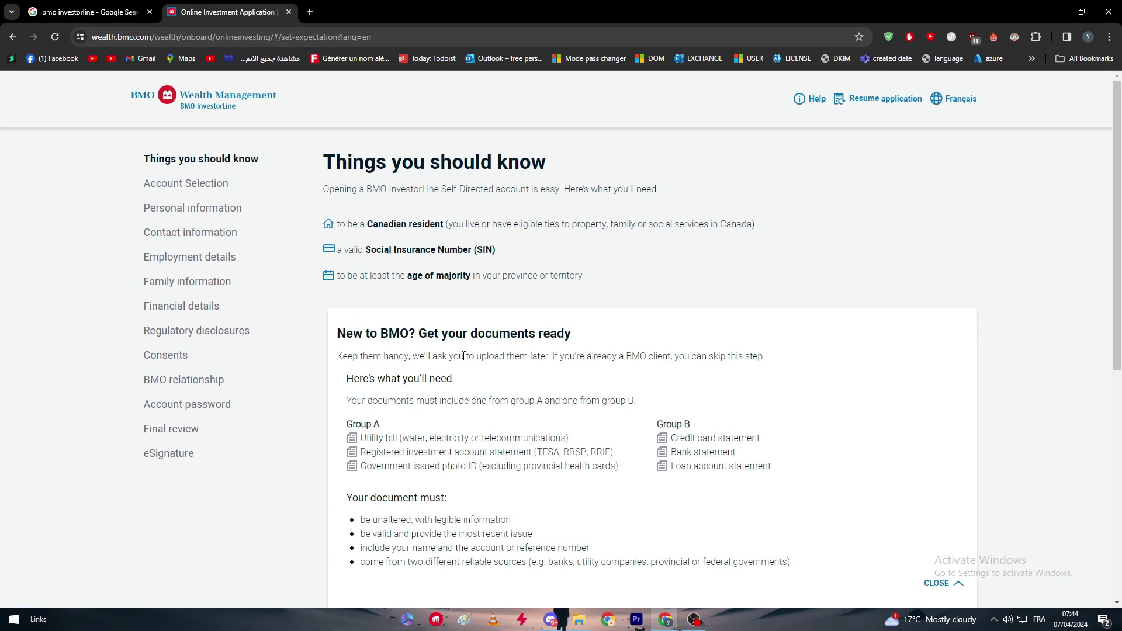
{"action": "scroll", "coordinate": [615, 259], "scroll_direction": "down", "scroll_amount": 2}
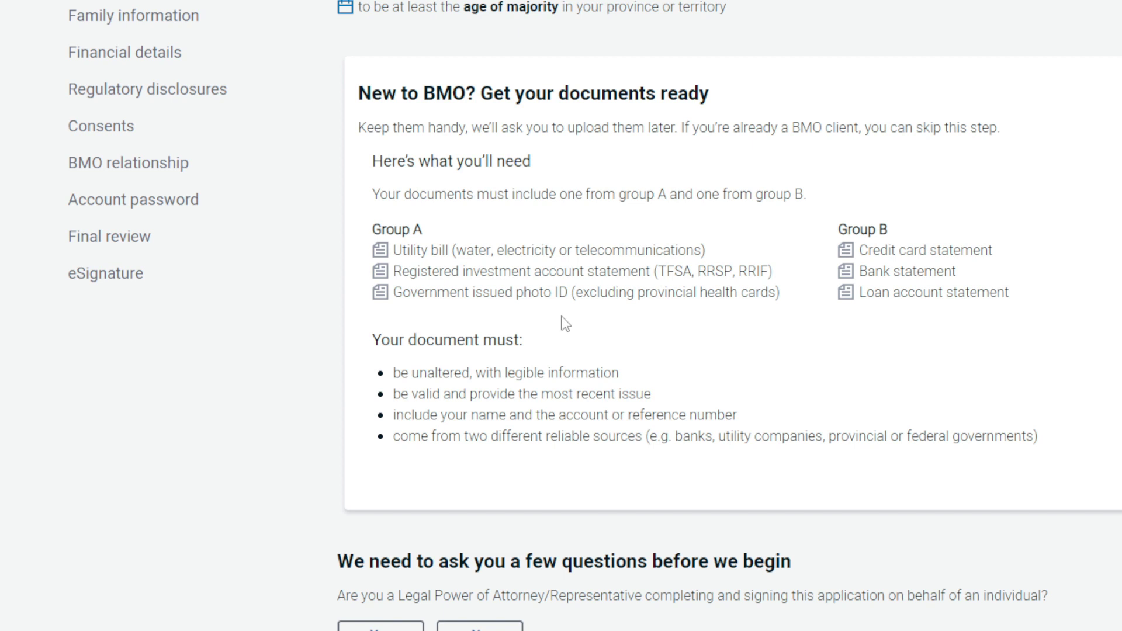
{"action": "scroll", "coordinate": [565, 325], "scroll_direction": "down", "scroll_amount": 1}
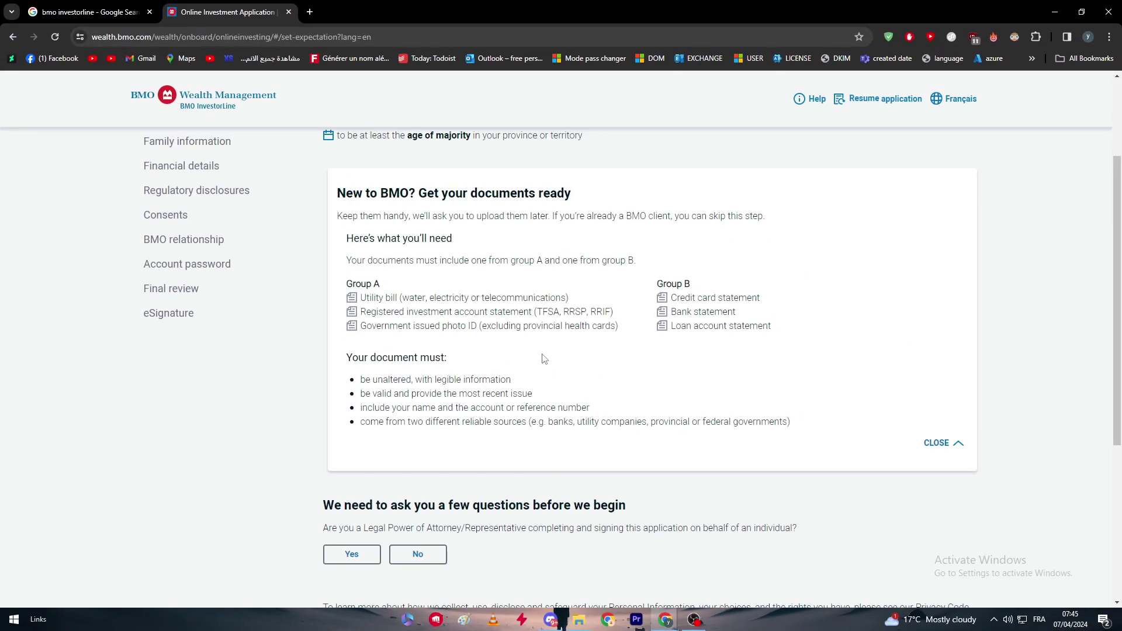
- Answer No to the question about acting as a representative
{"action": "scroll", "coordinate": [543, 358], "scroll_direction": "down", "scroll_amount": 4}
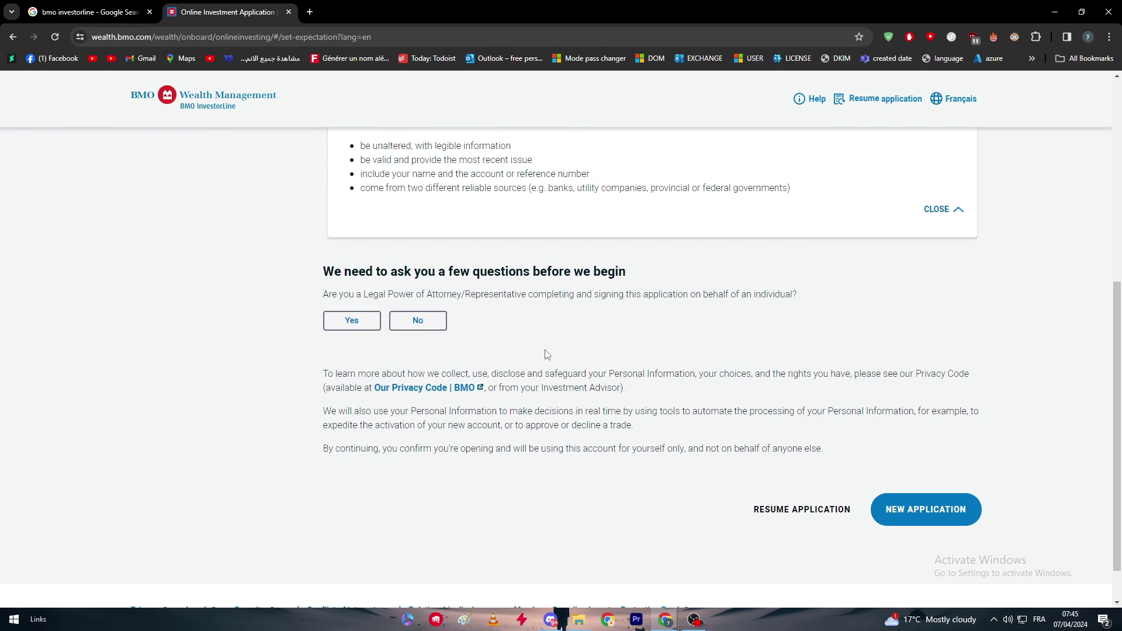
{"action": "left_click_drag", "start_coordinate": [363, 292], "coordinate": [472, 308]}
{"action": "left_click", "coordinate": [538, 313]}
{"action": "left_click_drag", "start_coordinate": [445, 294], "coordinate": [795, 296]}
{"action": "left_click", "coordinate": [345, 322]}
{"action": "left_click", "coordinate": [418, 325]}
- Choose 'Yes, I've invested online before' and 'make my own investment decisions', then start a new application
{"action": "scroll", "coordinate": [385, 336], "scroll_direction": "down", "scroll_amount": 1}
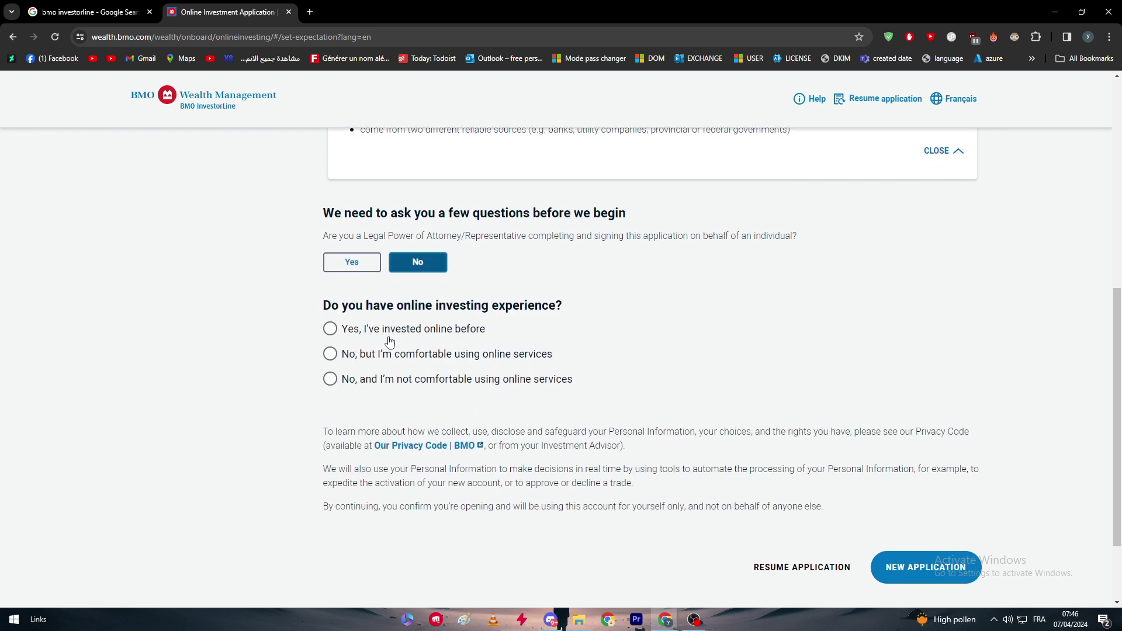
{"action": "left_click_drag", "start_coordinate": [331, 305], "coordinate": [637, 306]}
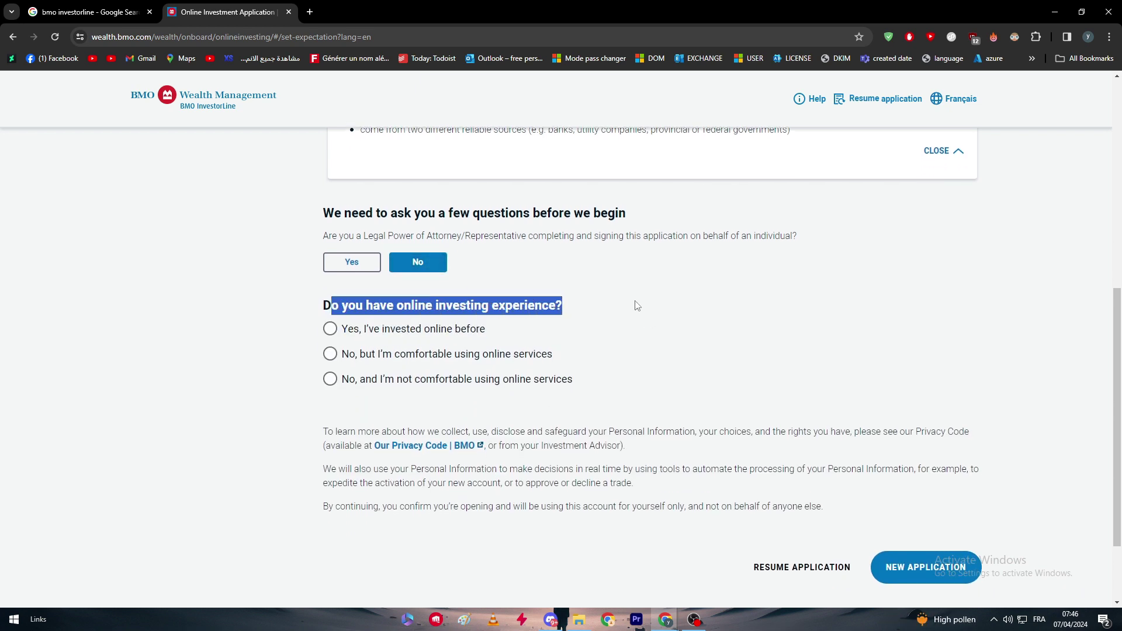
{"action": "left_click", "coordinate": [388, 329]}
{"action": "scroll", "coordinate": [293, 413], "scroll_direction": "down", "scroll_amount": 1}
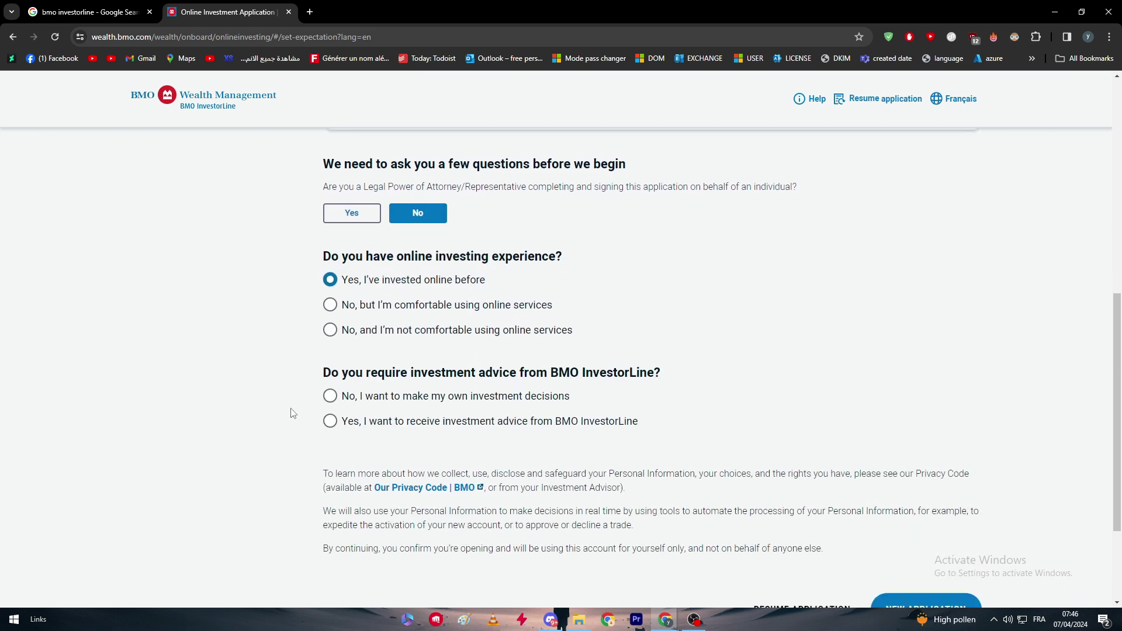
{"action": "scroll", "coordinate": [293, 413], "scroll_direction": "down", "scroll_amount": 1}
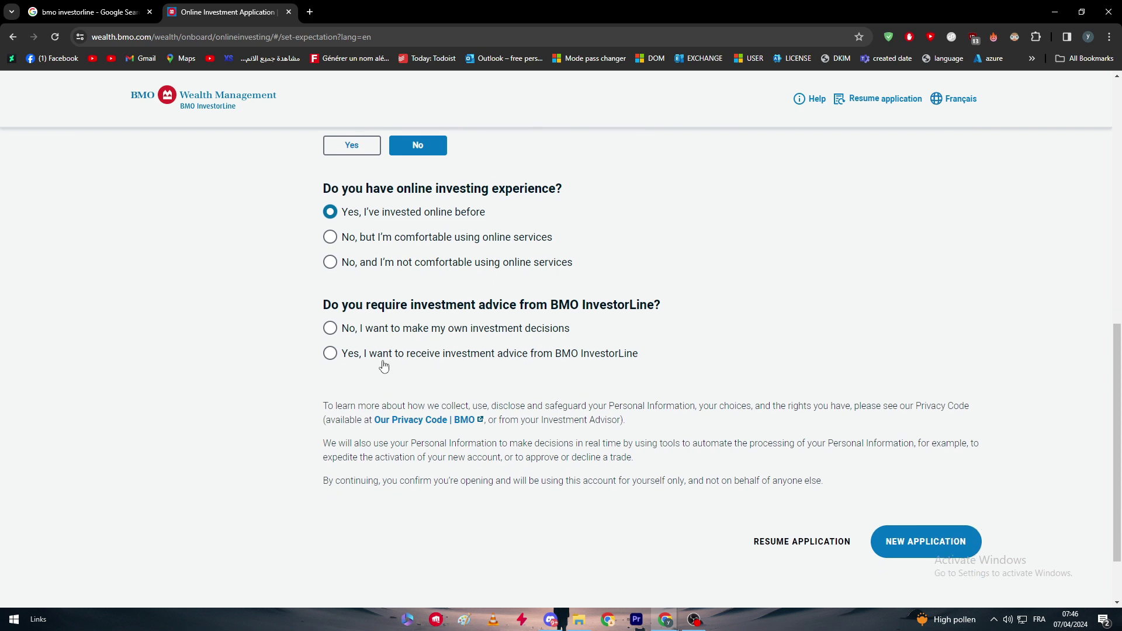
{"action": "left_click", "coordinate": [363, 332]}
{"action": "scroll", "coordinate": [756, 405], "scroll_direction": "down", "scroll_amount": 2}
{"action": "left_click", "coordinate": [924, 477]}
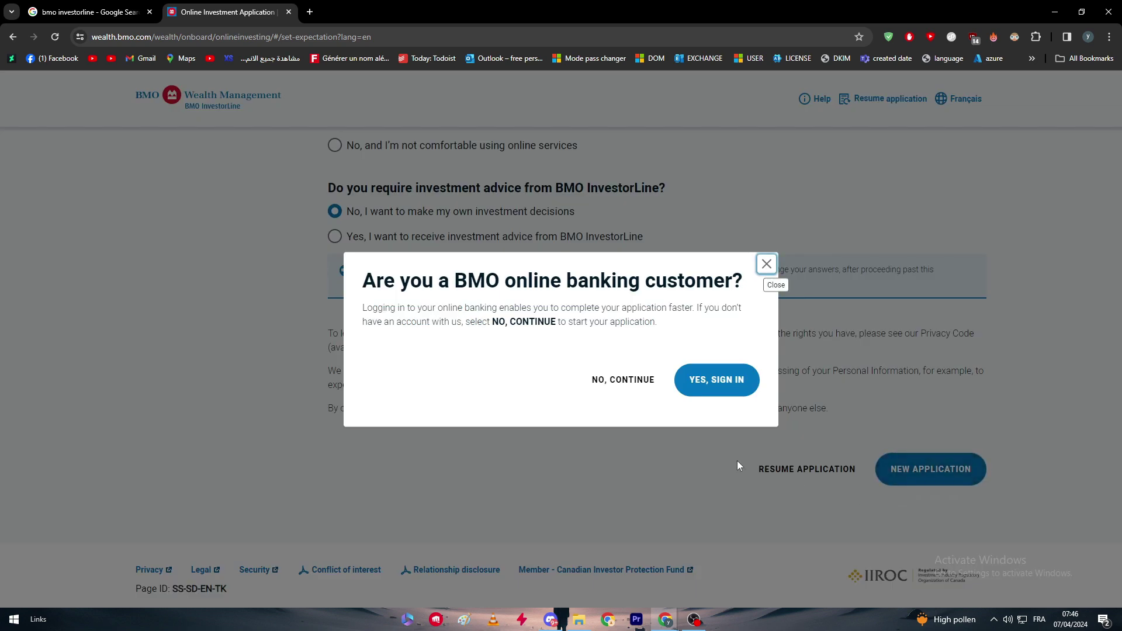
- Continue without online banking sign-in, then add a Cash / Margin account
{"action": "left_click", "coordinate": [613, 386]}
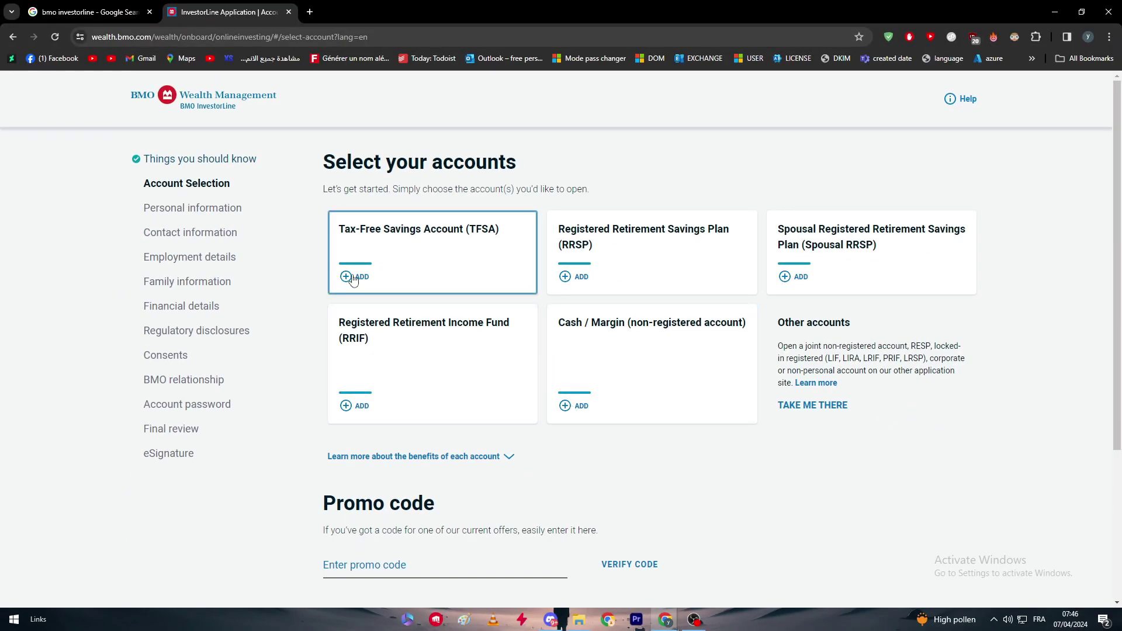
{"action": "left_click_drag", "start_coordinate": [350, 279], "coordinate": [561, 376]}
{"action": "left_click", "coordinate": [597, 473]}
{"action": "left_click", "coordinate": [577, 405]}
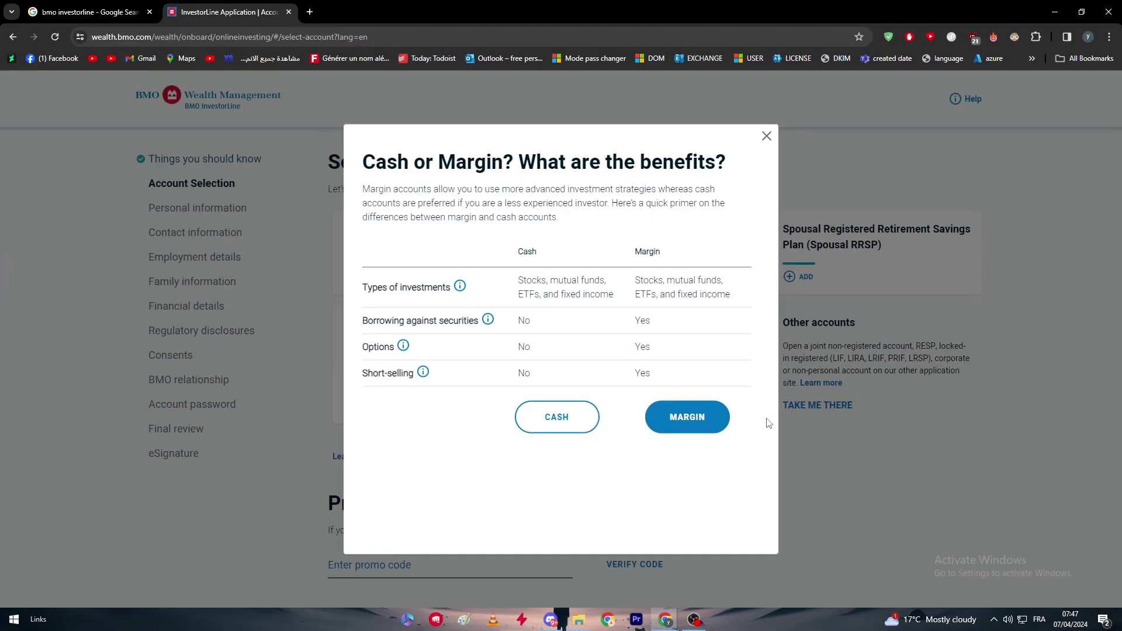
- Choose a margin account and agree to the credit bureau authorization terms
{"action": "left_click", "coordinate": [666, 430]}
{"action": "scroll", "coordinate": [875, 429], "scroll_direction": "down", "scroll_amount": 4}
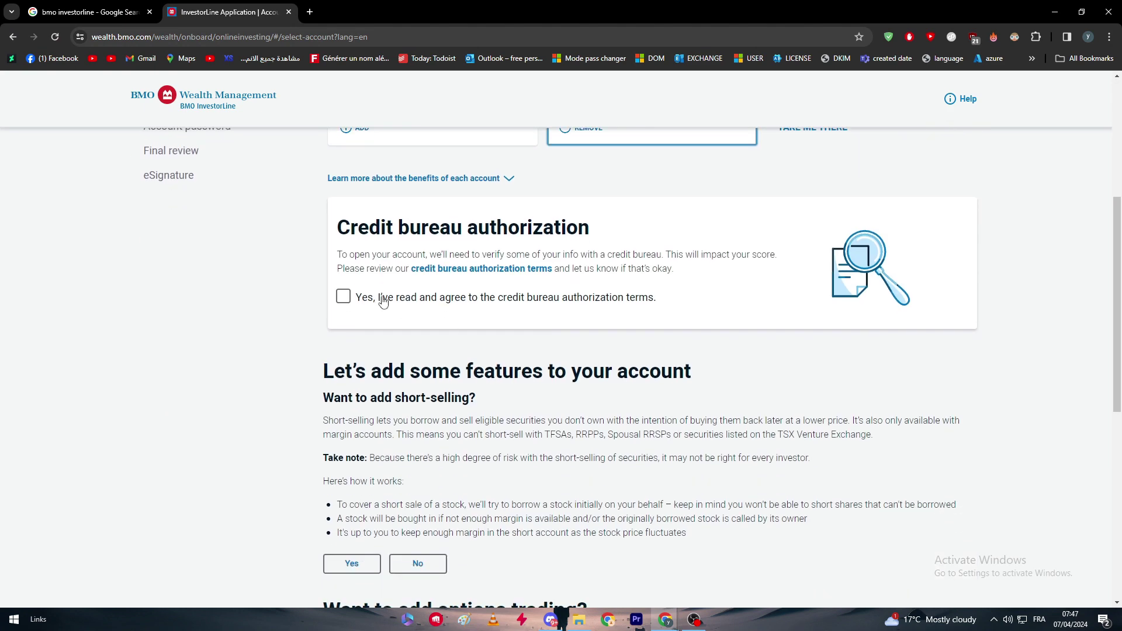
{"action": "left_click", "coordinate": [345, 299]}
{"action": "scroll", "coordinate": [536, 345], "scroll_direction": "down", "scroll_amount": 4}
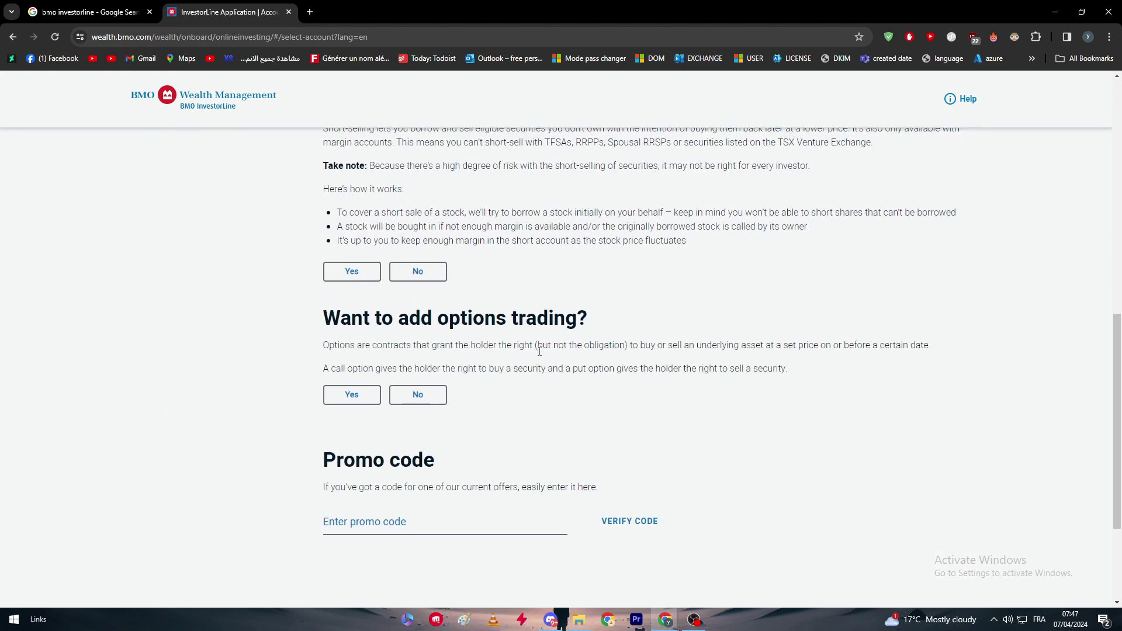
{"action": "scroll", "coordinate": [536, 345], "scroll_direction": "up", "scroll_amount": 2}
{"action": "scroll", "coordinate": [491, 281], "scroll_direction": "down", "scroll_amount": 5}
{"action": "scroll", "coordinate": [450, 217], "scroll_direction": "up", "scroll_amount": 6}
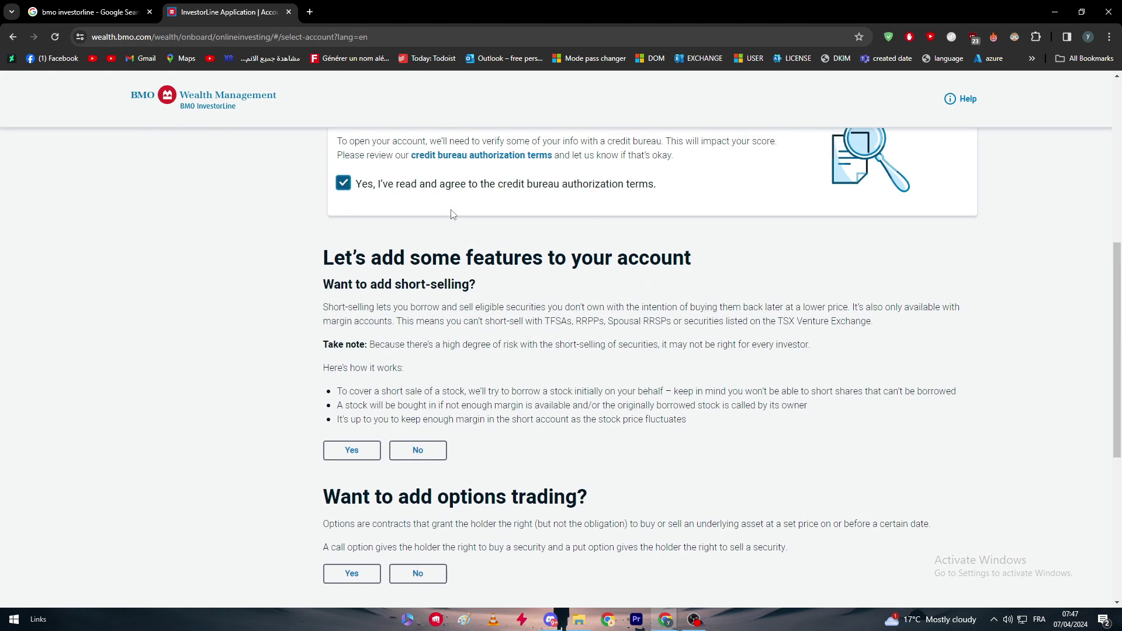
{"action": "left_click_drag", "start_coordinate": [316, 248], "coordinate": [720, 264]}
{"action": "left_click", "coordinate": [545, 264]}
{"action": "left_click_drag", "start_coordinate": [326, 297], "coordinate": [585, 307]}
{"action": "left_click", "coordinate": [584, 306]}
- Set short-selling to Yes for the margin account
{"action": "scroll", "coordinate": [351, 292], "scroll_direction": "down", "scroll_amount": 3}
{"action": "left_click", "coordinate": [344, 284]}
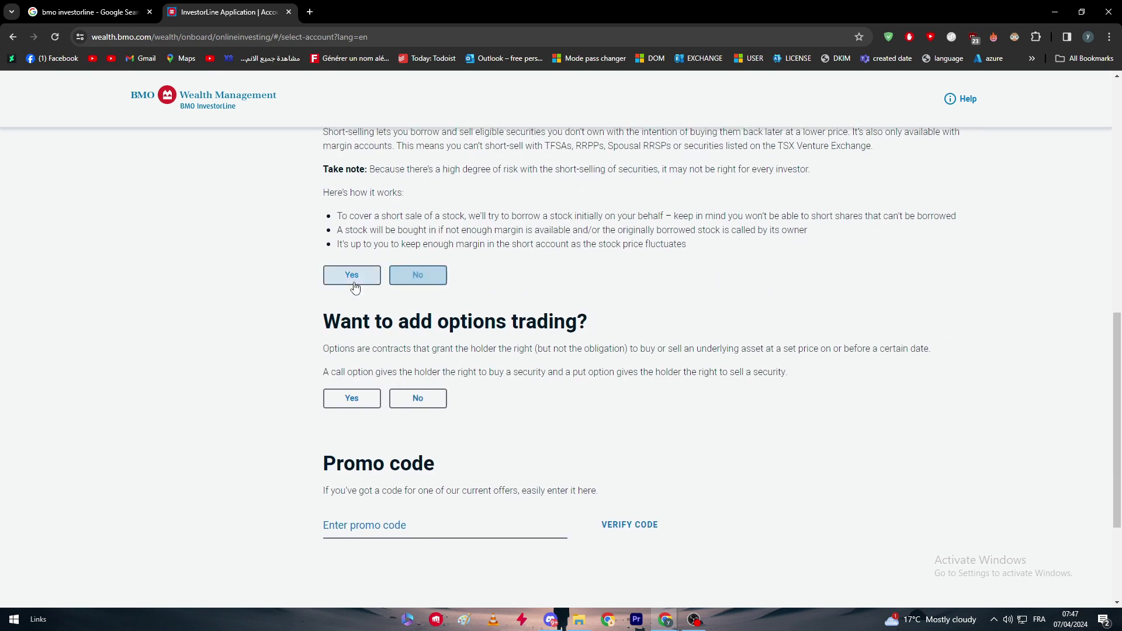
{"action": "scroll", "coordinate": [620, 328], "scroll_direction": "up", "scroll_amount": 3}
{"action": "left_click_drag", "start_coordinate": [343, 306], "coordinate": [493, 306]}
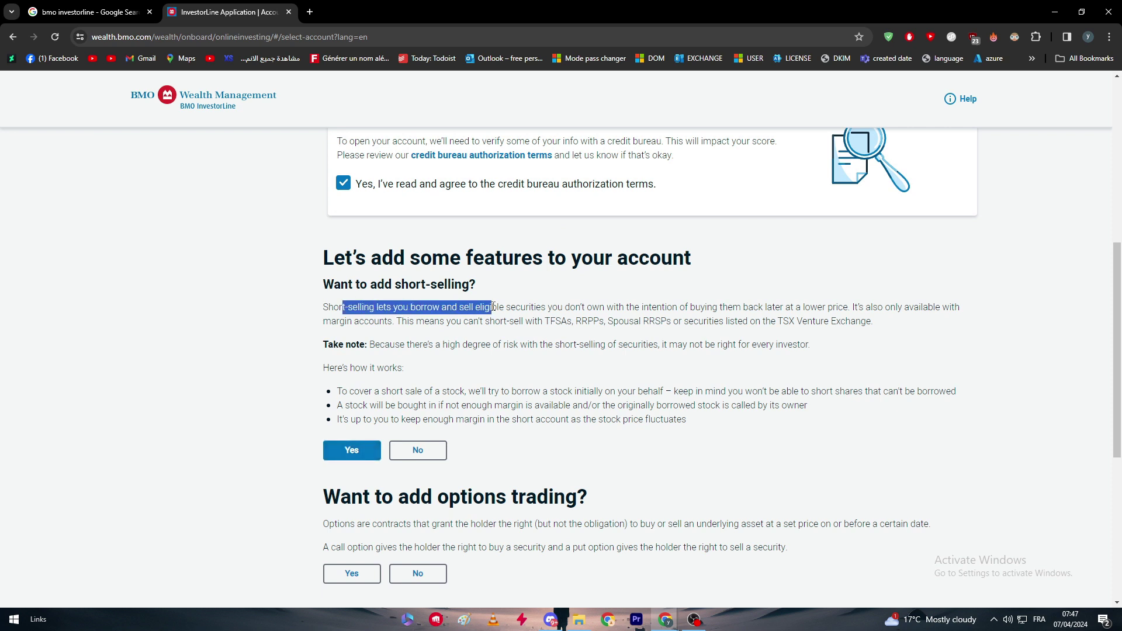
{"action": "left_click", "coordinate": [493, 306]}
{"action": "left_click_drag", "start_coordinate": [398, 307], "coordinate": [563, 308]}
{"action": "left_click", "coordinate": [575, 311]}
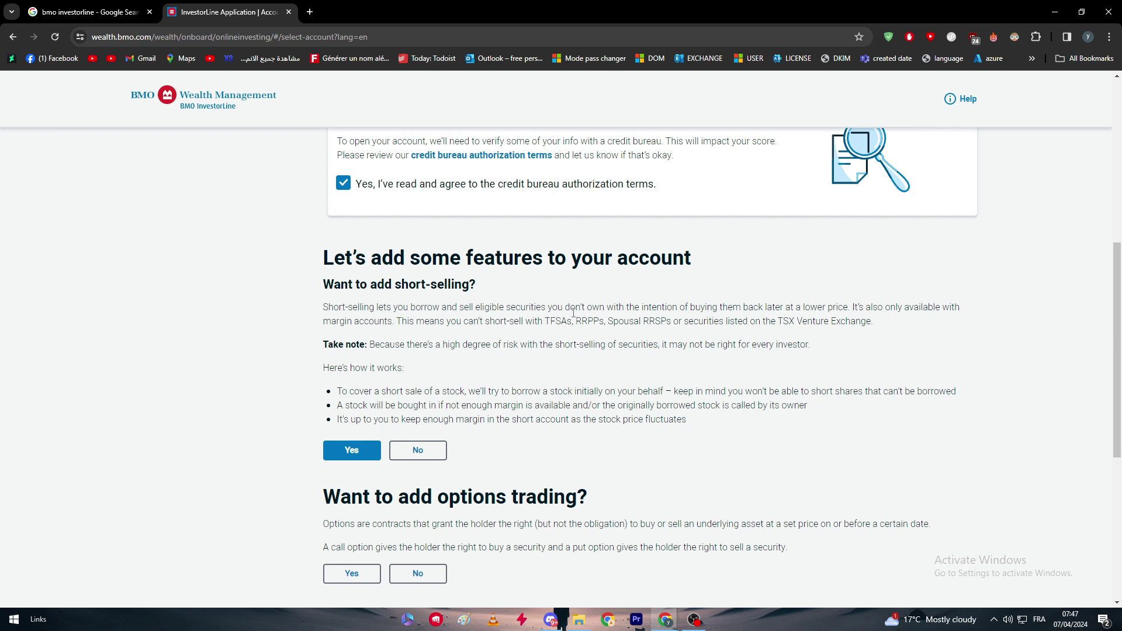
{"action": "scroll", "coordinate": [574, 313], "scroll_direction": "down", "scroll_amount": 2}
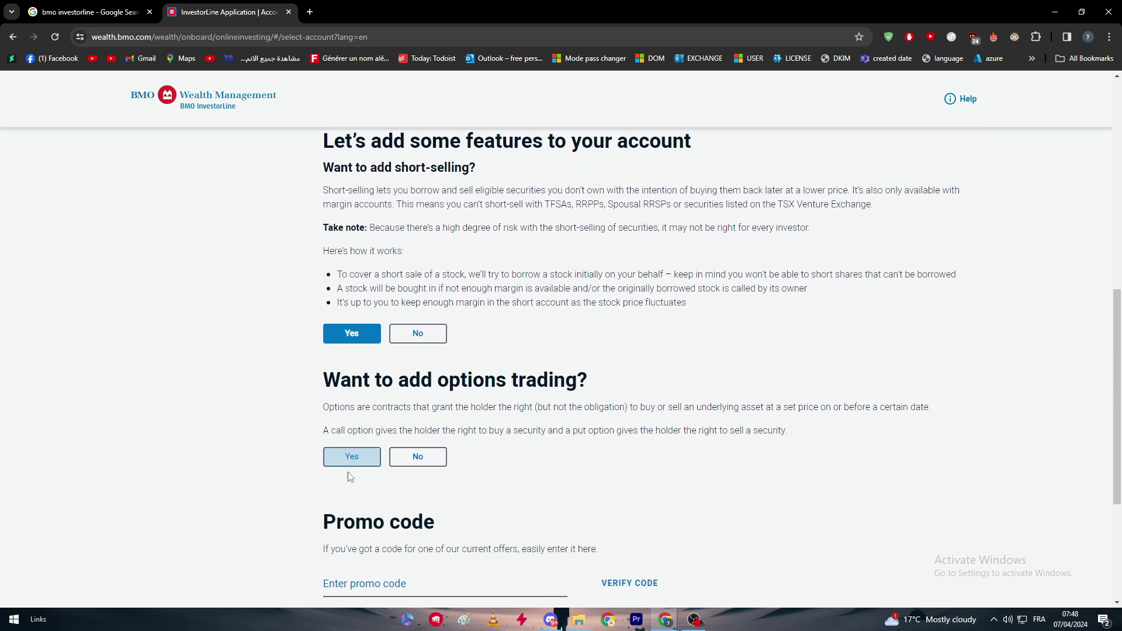
- Add options trading, rated Knowledgeable with 1 year of experience
{"action": "left_click", "coordinate": [351, 456]}
{"action": "scroll", "coordinate": [386, 314], "scroll_direction": "down", "scroll_amount": 4}
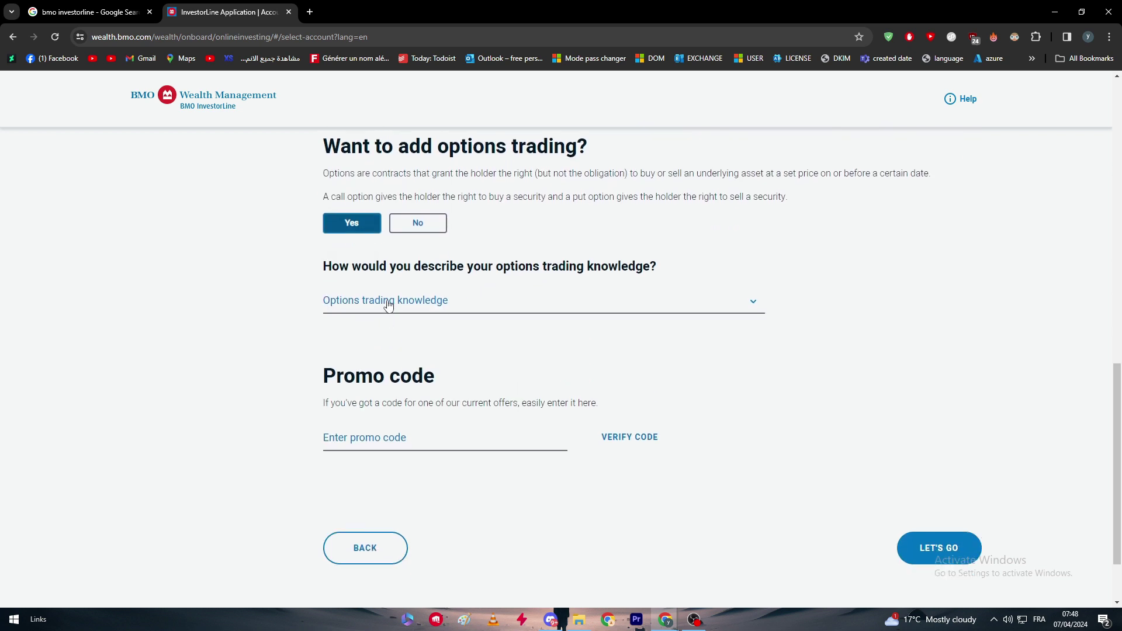
{"action": "left_click", "coordinate": [430, 312]}
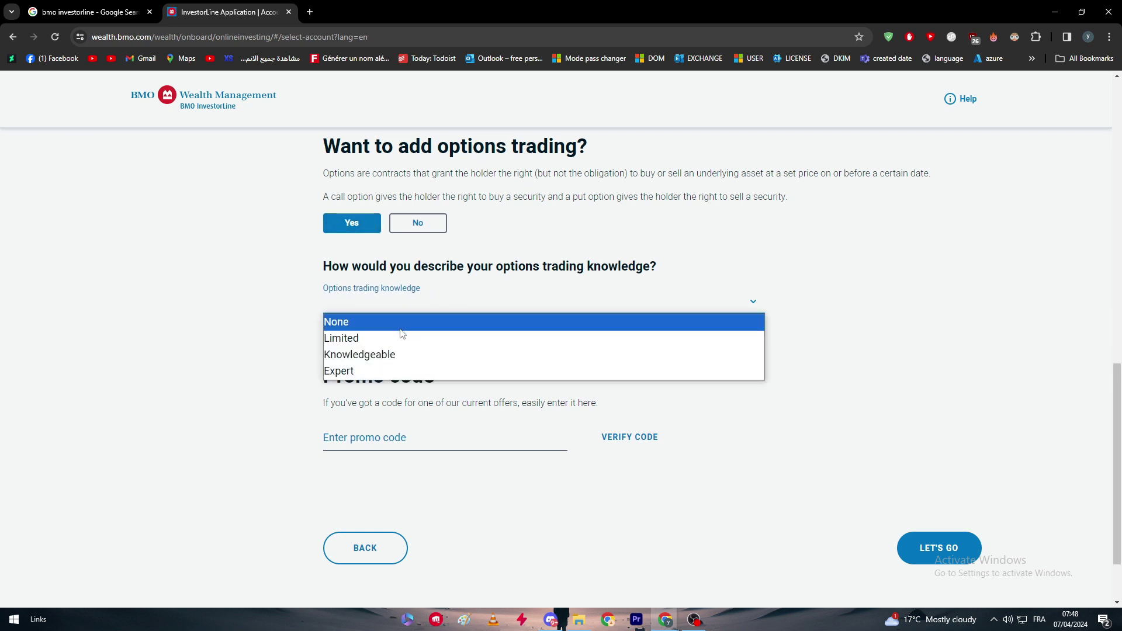
{"action": "left_click", "coordinate": [396, 354]}
{"action": "scroll", "coordinate": [381, 428], "scroll_direction": "down", "scroll_amount": 4}
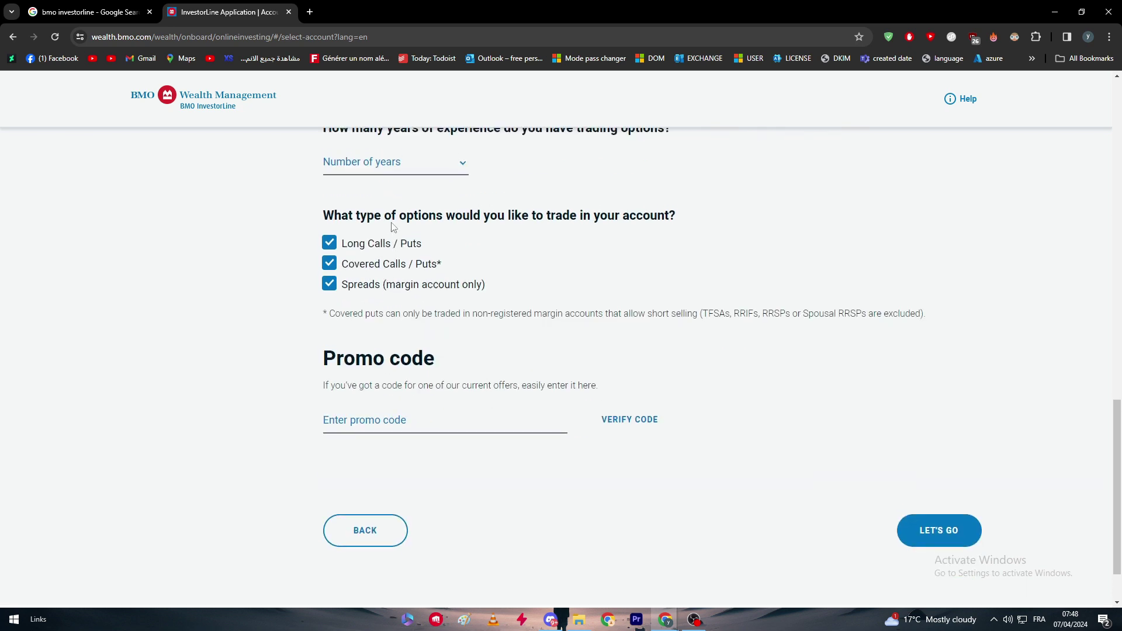
{"action": "scroll", "coordinate": [365, 301], "scroll_direction": "up", "scroll_amount": 2}
{"action": "left_click", "coordinate": [418, 274]}
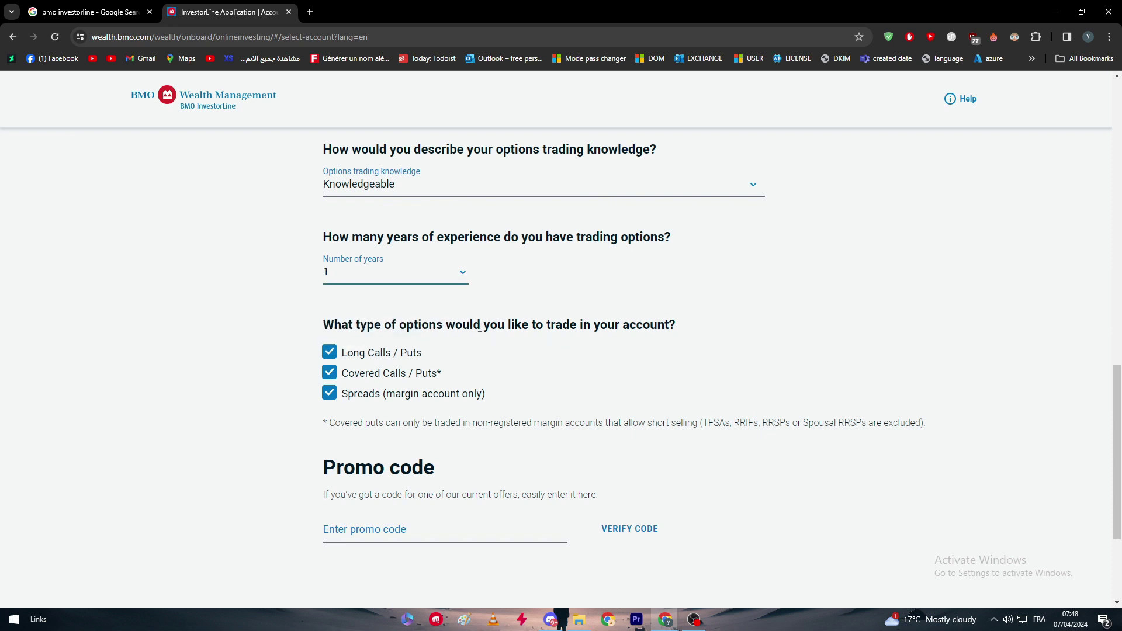
{"action": "left_click", "coordinate": [369, 312]}
- Confirm the options selections and continue with LET'S GO to the Personal information page
{"action": "scroll", "coordinate": [406, 269], "scroll_direction": "down", "scroll_amount": 3}
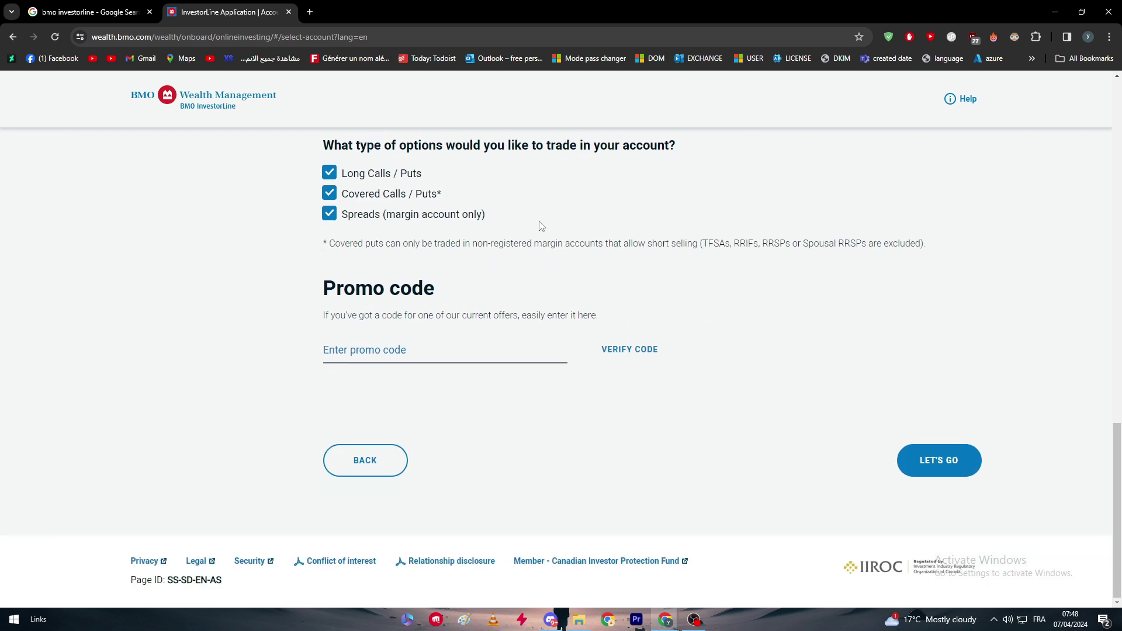
{"action": "scroll", "coordinate": [339, 234], "scroll_direction": "up", "scroll_amount": 1}
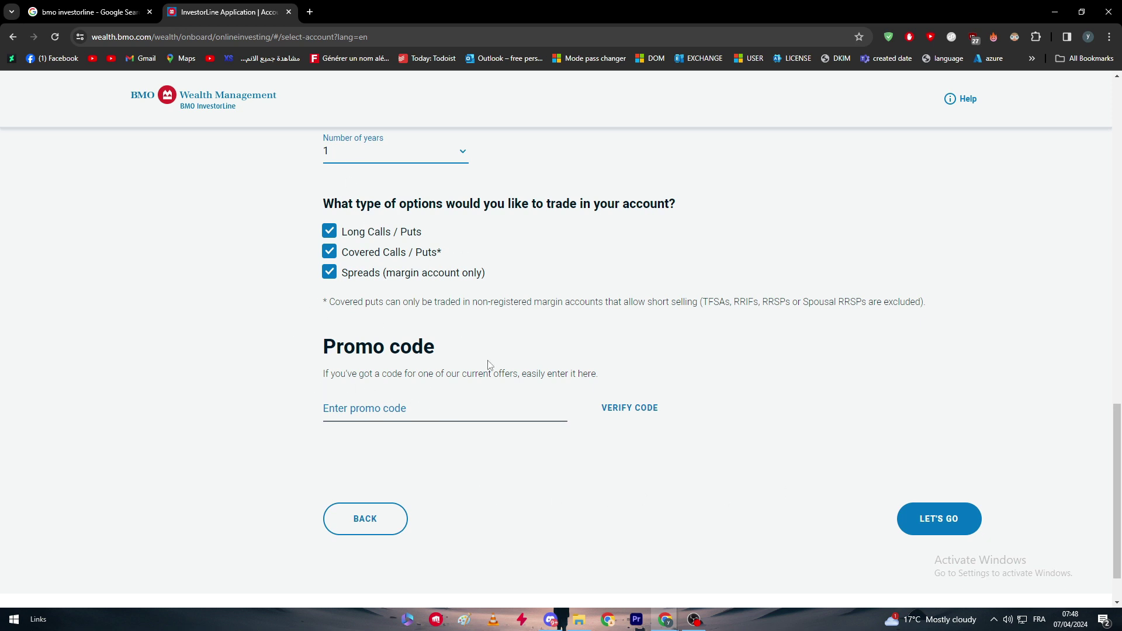
{"action": "left_click", "coordinate": [404, 409]}
{"action": "left_click", "coordinate": [919, 520]}
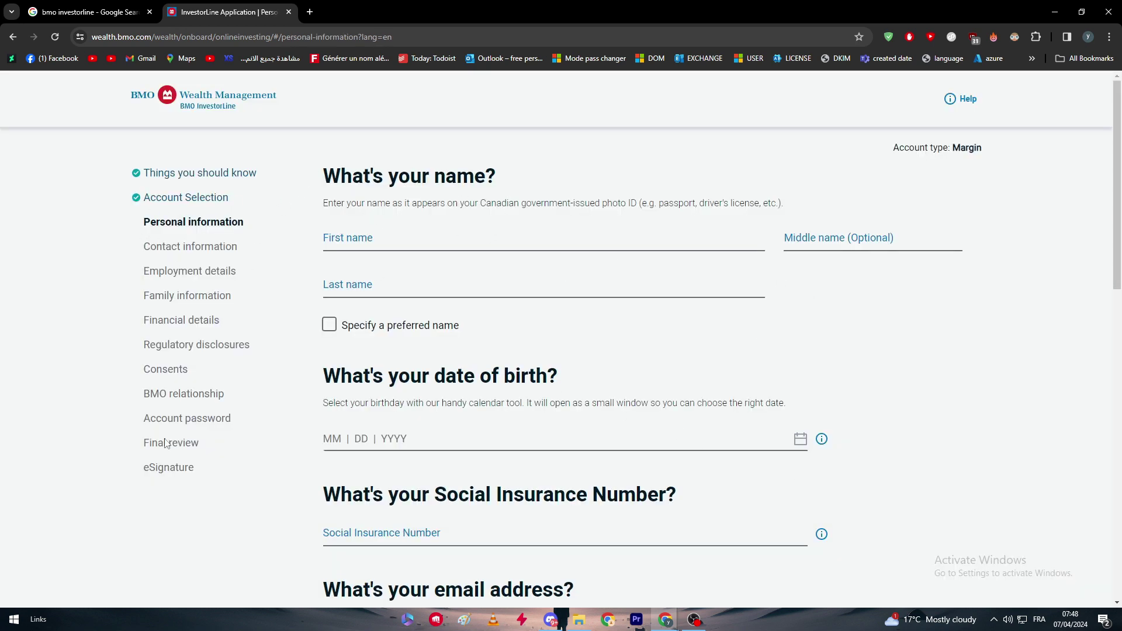
{"action": "left_click_drag", "start_coordinate": [173, 240], "coordinate": [196, 470]}
{"action": "left_click", "coordinate": [198, 473]}
{"action": "scroll", "coordinate": [211, 233], "scroll_direction": "down", "scroll_amount": 5}
{"action": "scroll", "coordinate": [210, 245], "scroll_direction": "up", "scroll_amount": 5}
{"action": "scroll", "coordinate": [205, 259], "scroll_direction": "down", "scroll_amount": 6}
{"action": "scroll", "coordinate": [207, 260], "scroll_direction": "down", "scroll_amount": 6}
{"action": "scroll", "coordinate": [228, 280], "scroll_direction": "up", "scroll_amount": 11}
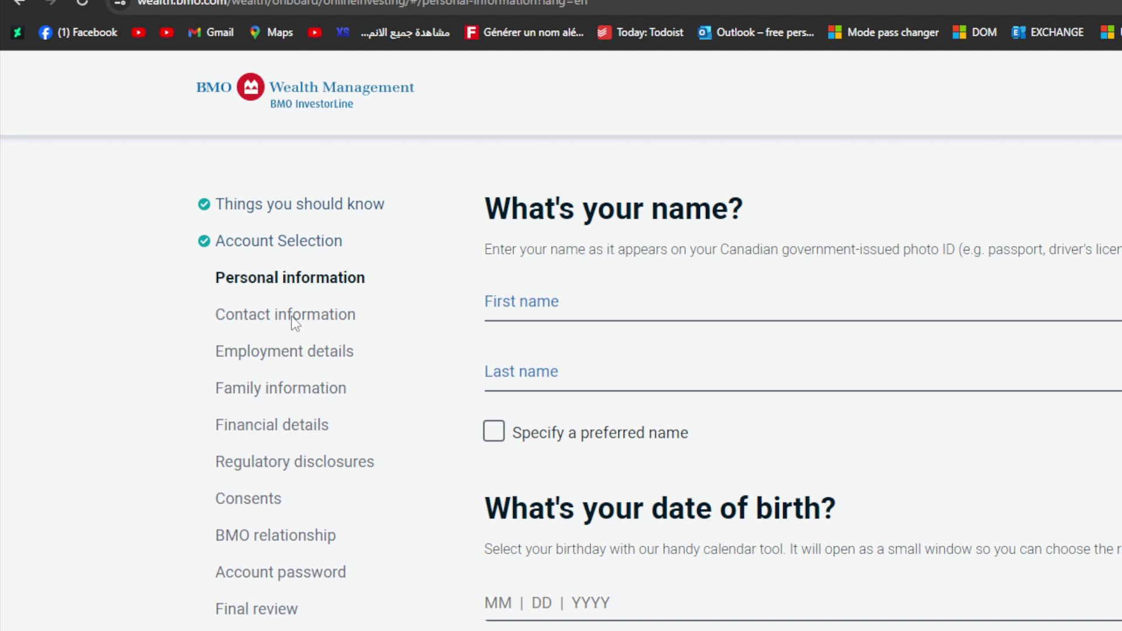
- Autofill the applicant's name and set the date of birth to FEB 02 1989
{"action": "left_click", "coordinate": [569, 298]}
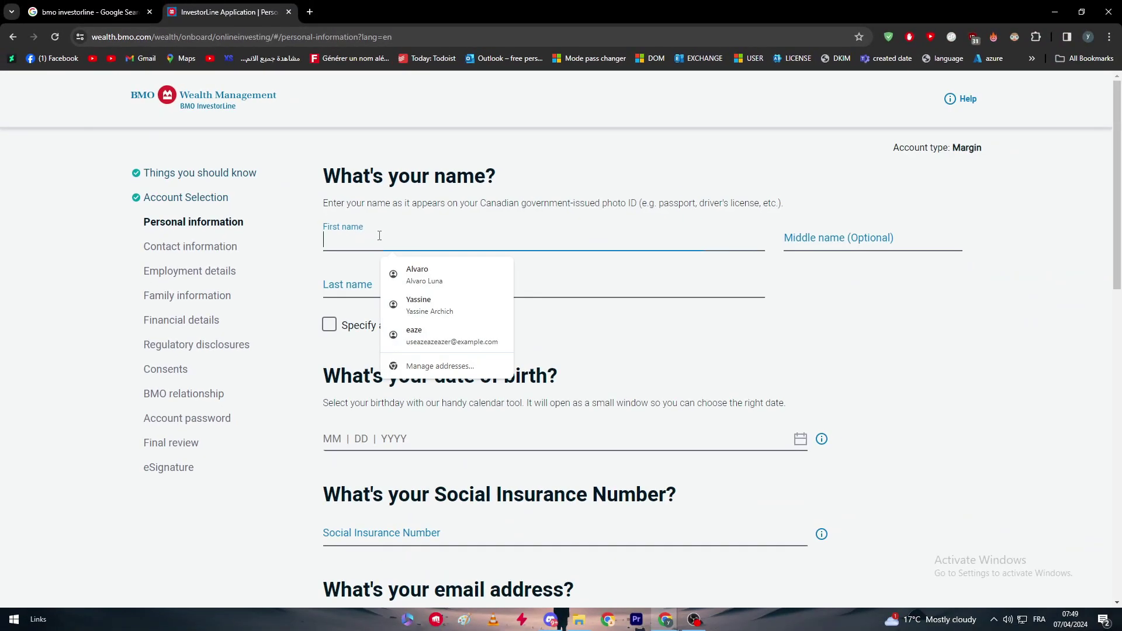
{"action": "left_click", "coordinate": [407, 278]}
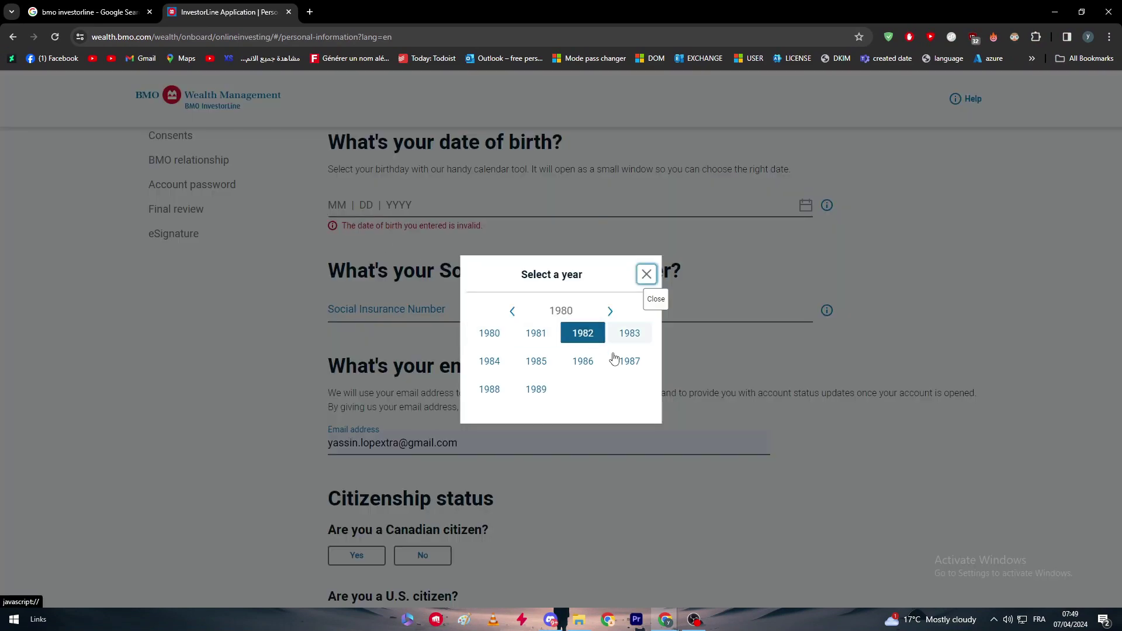
{"action": "left_click", "coordinate": [546, 391]}
{"action": "left_click", "coordinate": [536, 323]}
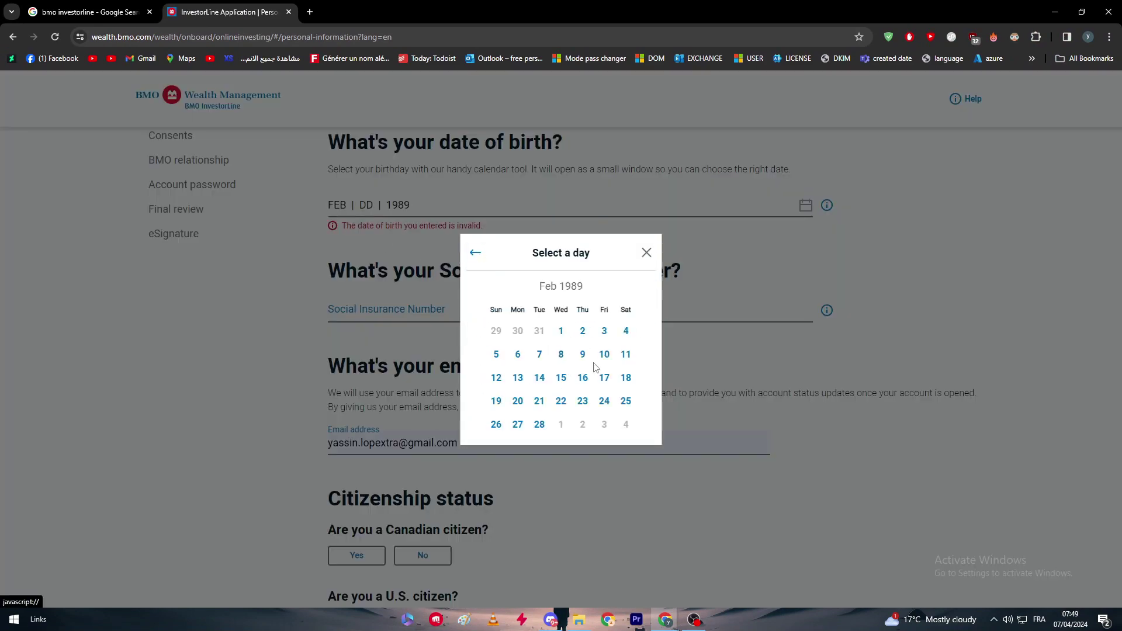
{"action": "left_click", "coordinate": [582, 330]}
{"action": "key", "text": "Tab"}
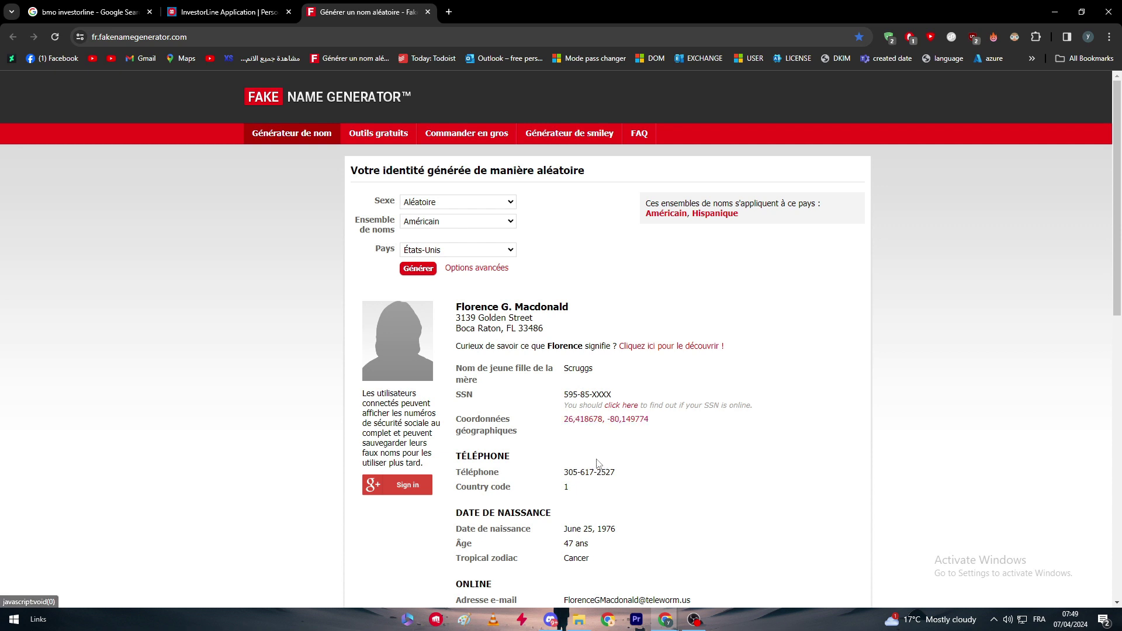
- Search Google for 'SIN' and copy the words 'Social Insurance Number' from the InvestorLine form
{"action": "left_click", "coordinate": [375, 34]}
{"action": "type", "text": "SIN"}
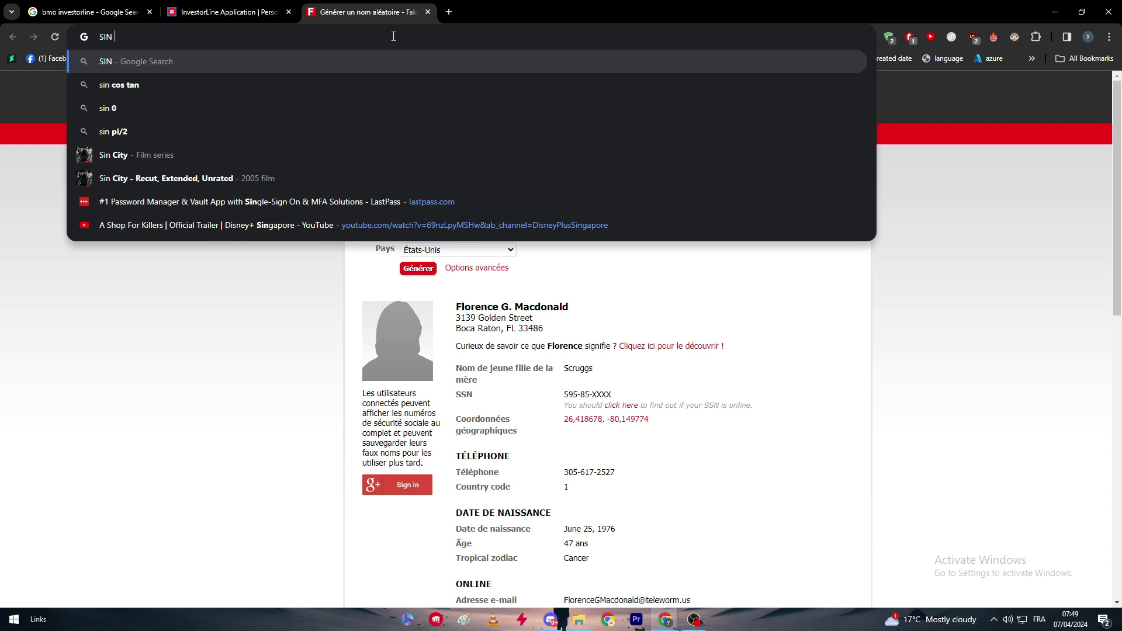
{"action": "key", "text": "Return"}
{"action": "left_click", "coordinate": [266, 6]}
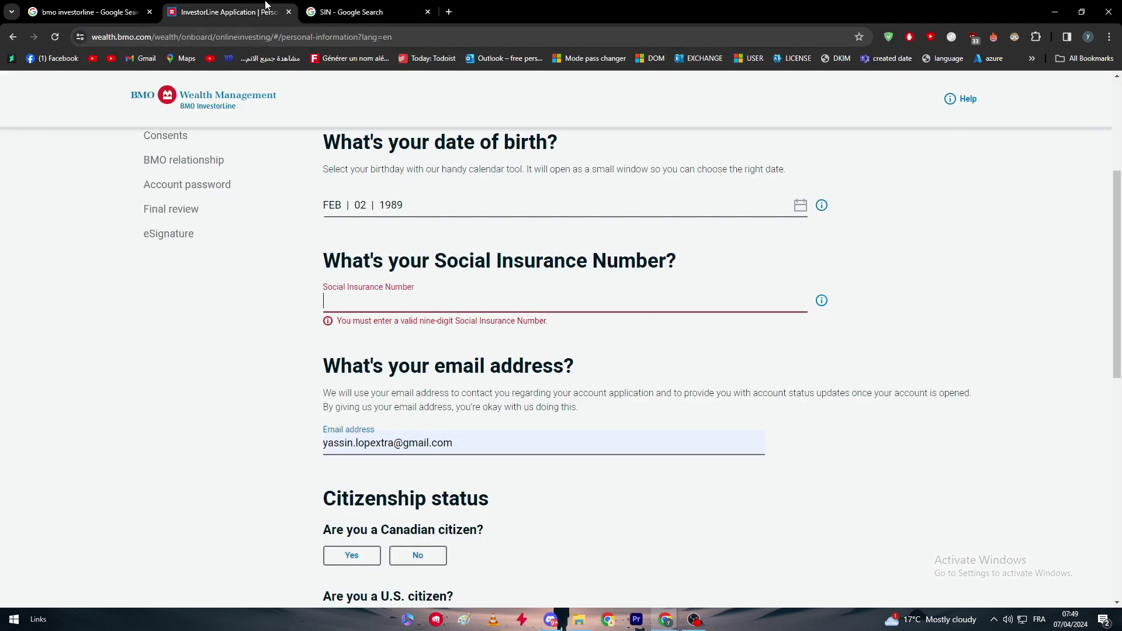
{"action": "left_click_drag", "start_coordinate": [431, 261], "coordinate": [667, 261]}
{"action": "key", "text": "ctrl+c"}
- Search 'Social Insurance Number CANADA FAKE', open the Canadian SIN generator, and select its random SIN
{"action": "left_click", "coordinate": [351, 12]}
{"action": "double_click", "coordinate": [245, 99]}
{"action": "key", "text": "ctrl+v"}
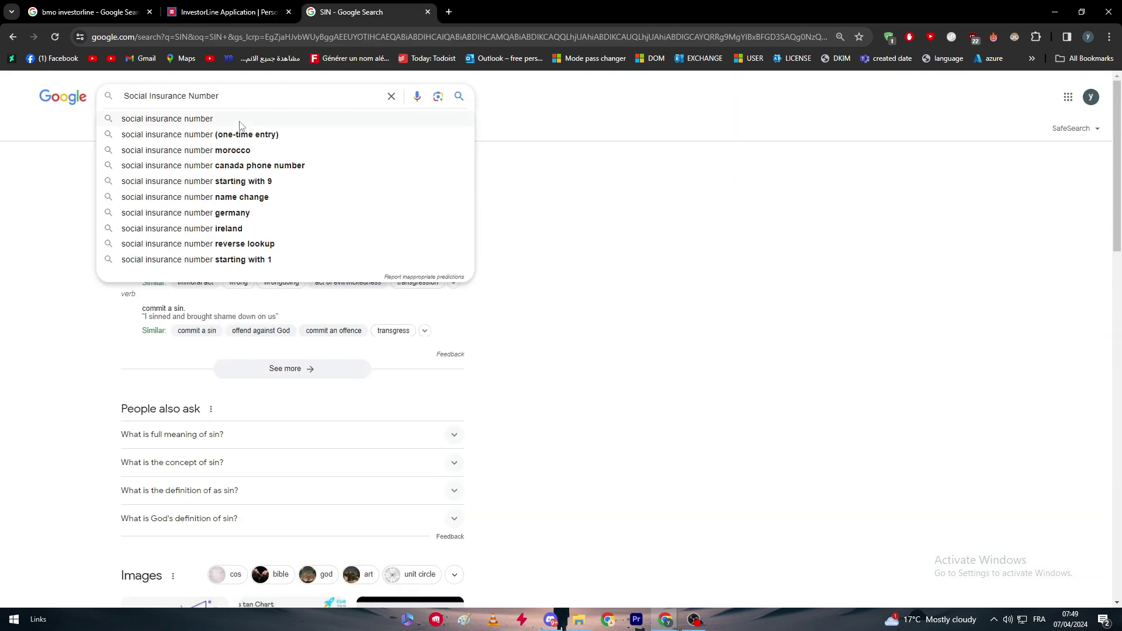
{"action": "type", "text": "CANADA"}
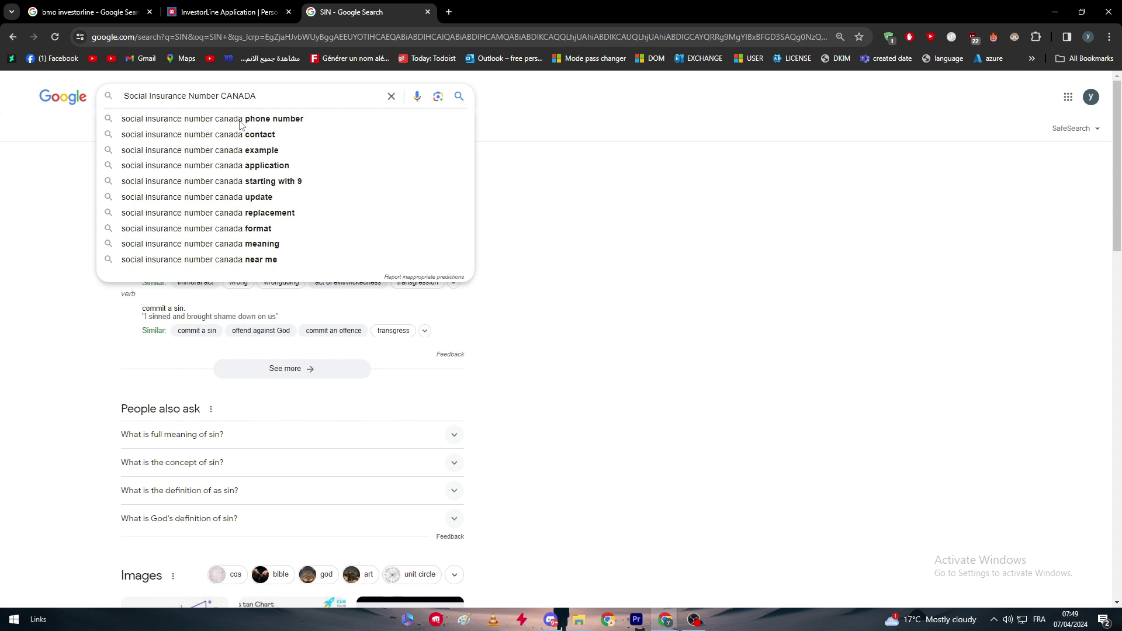
{"action": "type", "text": " FAKE"}
{"action": "key", "text": "Return"}
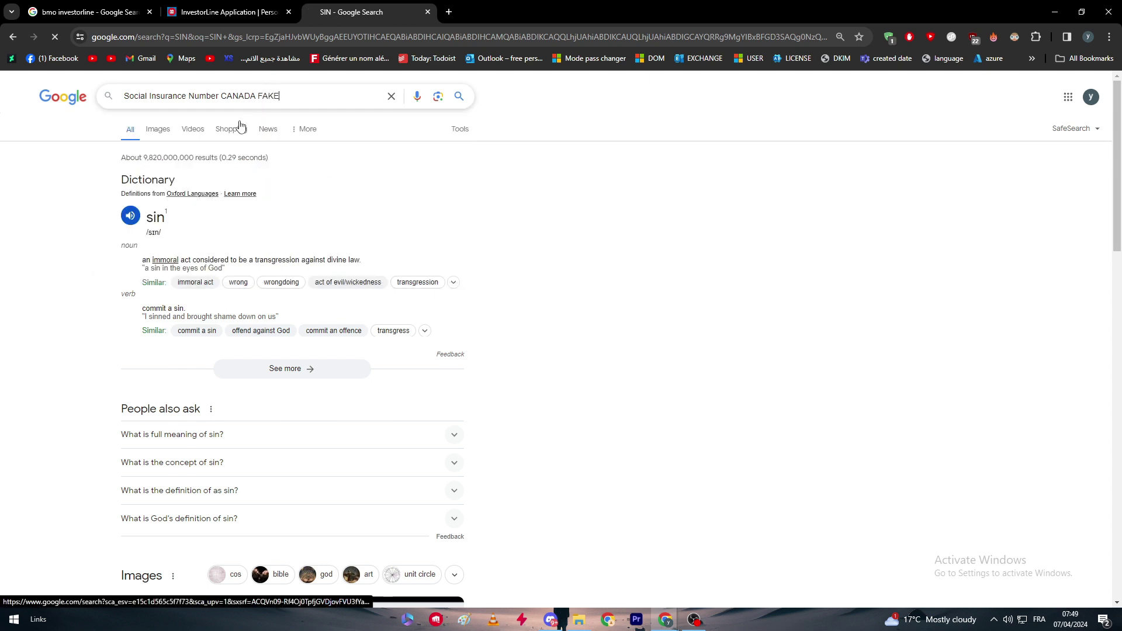
{"action": "left_click", "coordinate": [219, 205]}
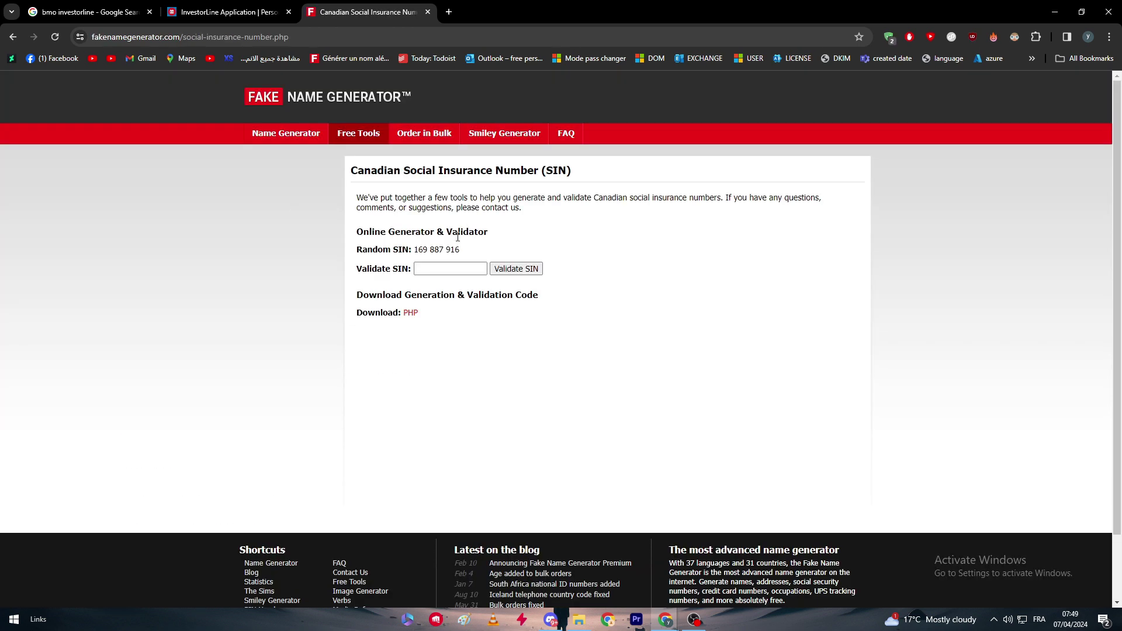
{"action": "left_click_drag", "start_coordinate": [461, 250], "coordinate": [414, 250]}
- Back on the application form, enter the Social Insurance Number in its field
{"action": "left_click", "coordinate": [262, 9]}
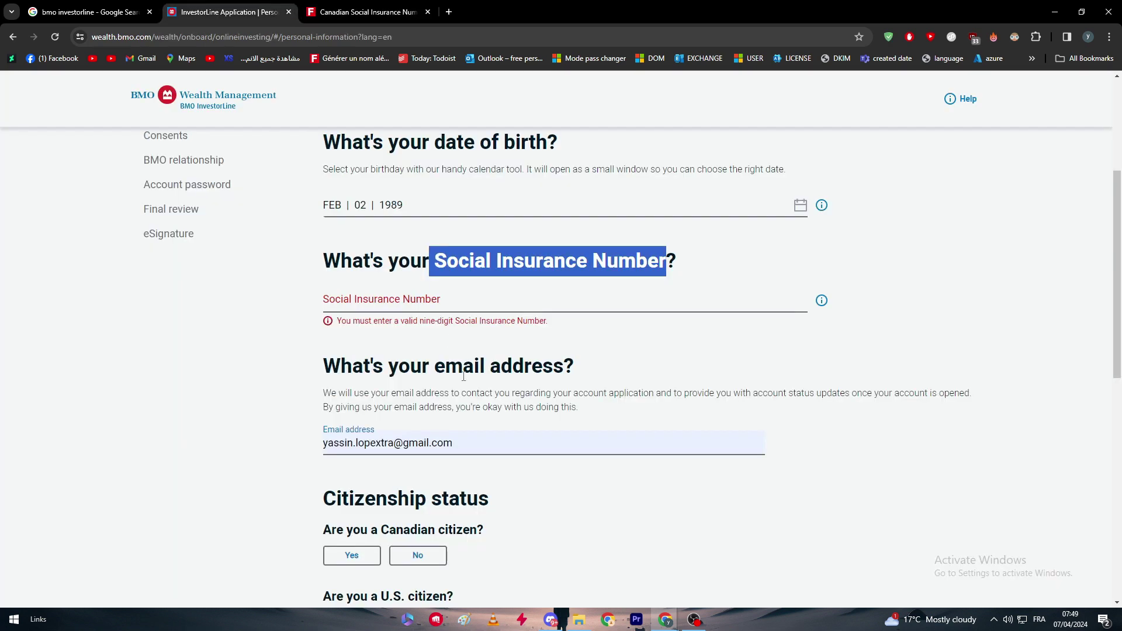
{"action": "left_click", "coordinate": [641, 295]}
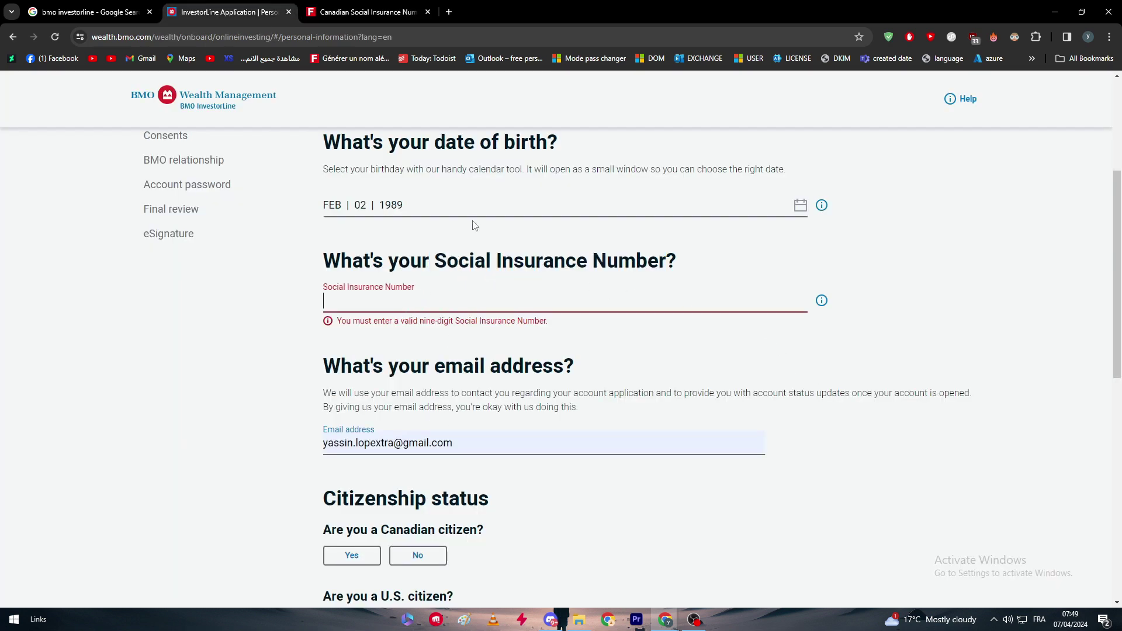
{"action": "key", "text": "ctrl+l"}
{"action": "key", "text": "ctrl+v"}
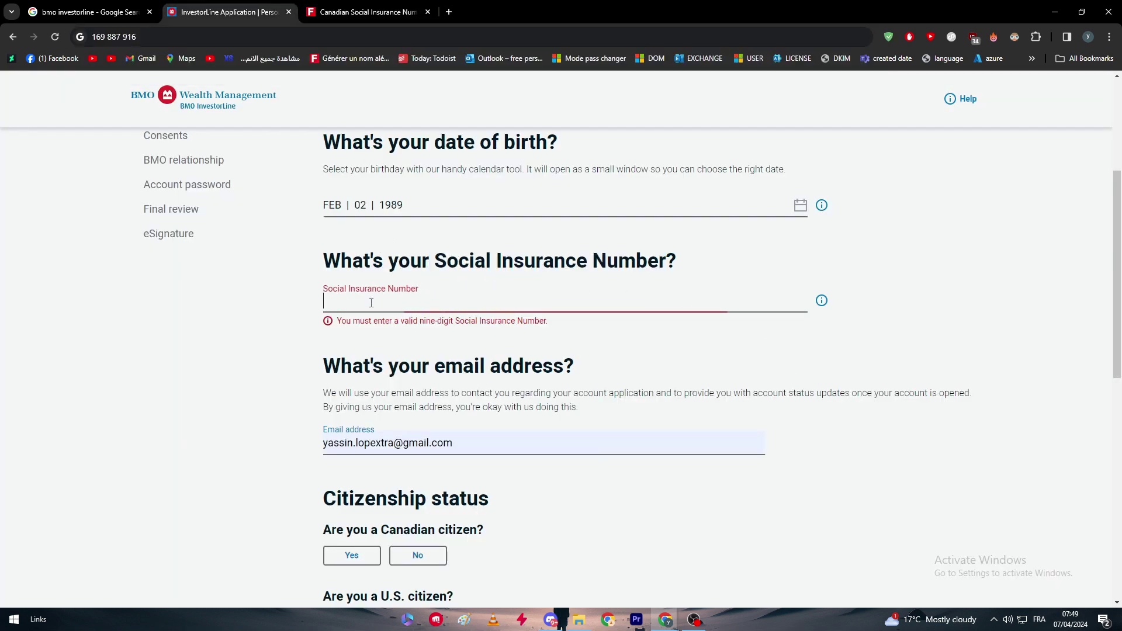
{"action": "type", "text": "168-"}
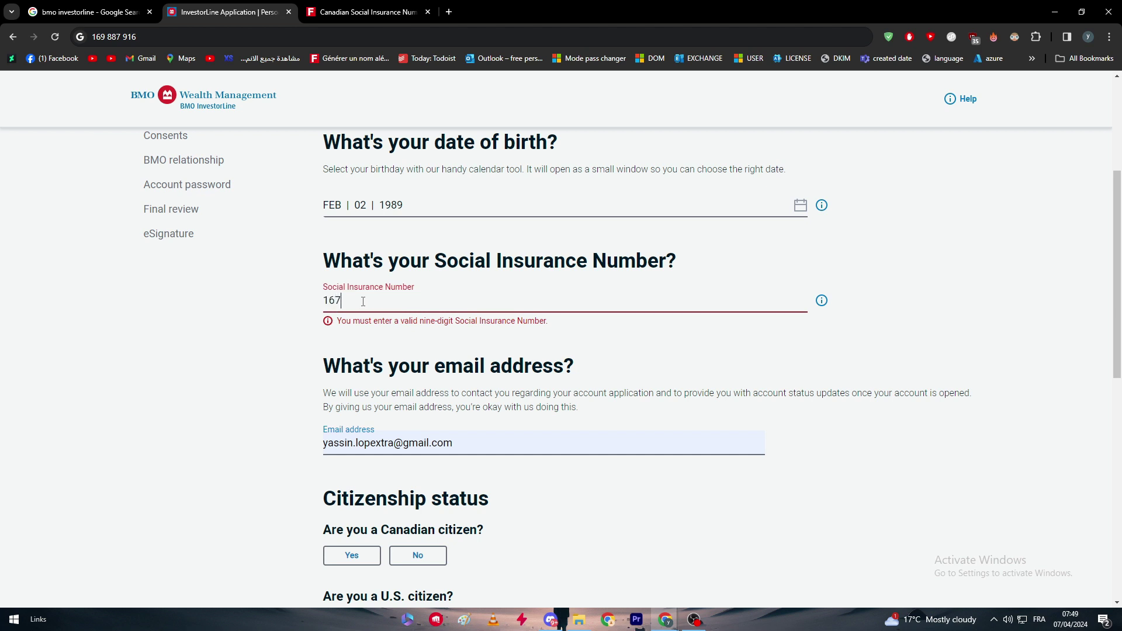
{"action": "type", "text": "887-"}
{"action": "type", "text": "916"}
{"action": "left_click", "coordinate": [262, 456]}
- Answer citizenship questions: Canadian citizen Yes, U.S. citizen No, other country No
{"action": "scroll", "coordinate": [263, 456], "scroll_direction": "down", "scroll_amount": 5}
{"action": "scroll", "coordinate": [293, 399], "scroll_direction": "up", "scroll_amount": 1}
{"action": "scroll", "coordinate": [304, 378], "scroll_direction": "down", "scroll_amount": 2}
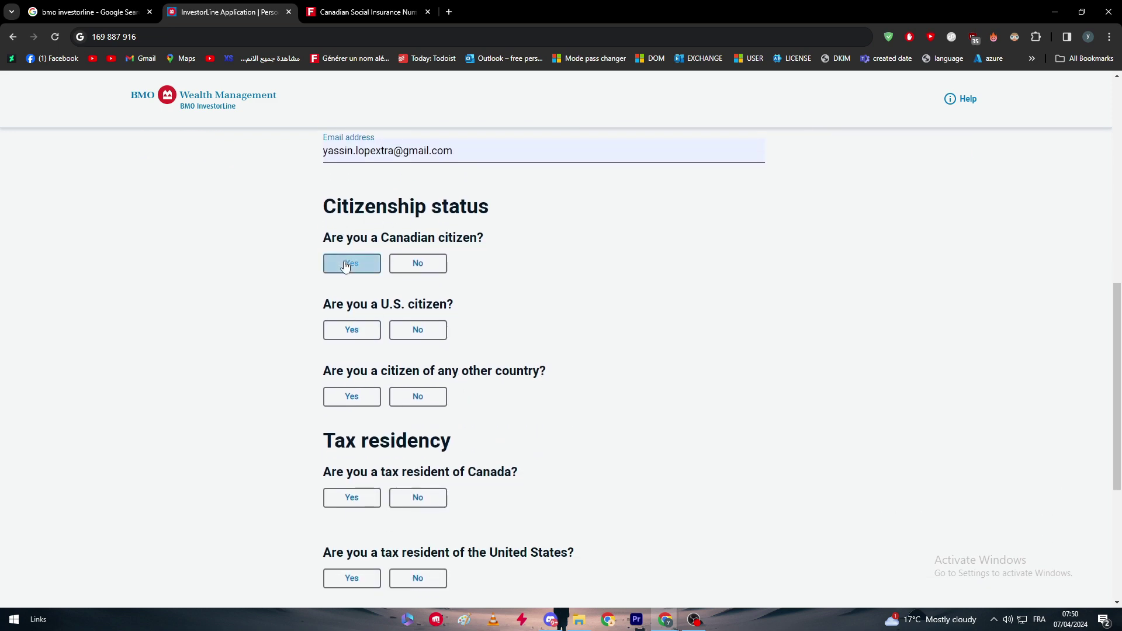
{"action": "left_click", "coordinate": [412, 264]}
{"action": "left_click", "coordinate": [367, 264]}
{"action": "left_click", "coordinate": [416, 330]}
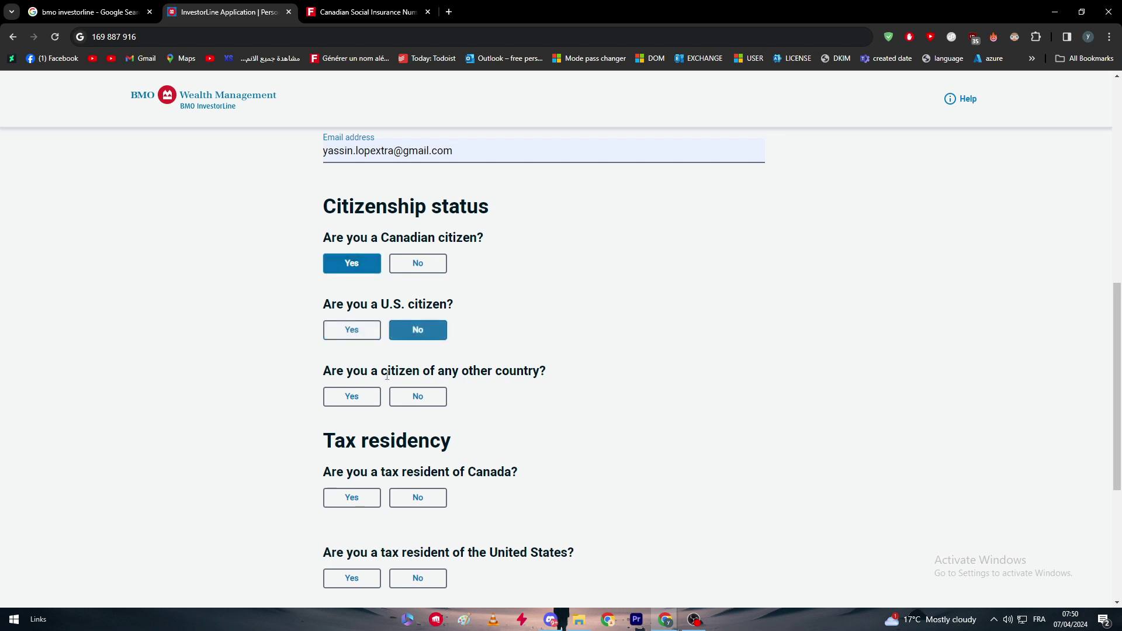
{"action": "left_click", "coordinate": [337, 401]}
{"action": "left_click", "coordinate": [416, 397]}
- Mark tax residency as Canada Yes, U.S. No, and other country No
{"action": "scroll", "coordinate": [409, 397], "scroll_direction": "down", "scroll_amount": 2}
{"action": "left_click", "coordinate": [361, 385]}
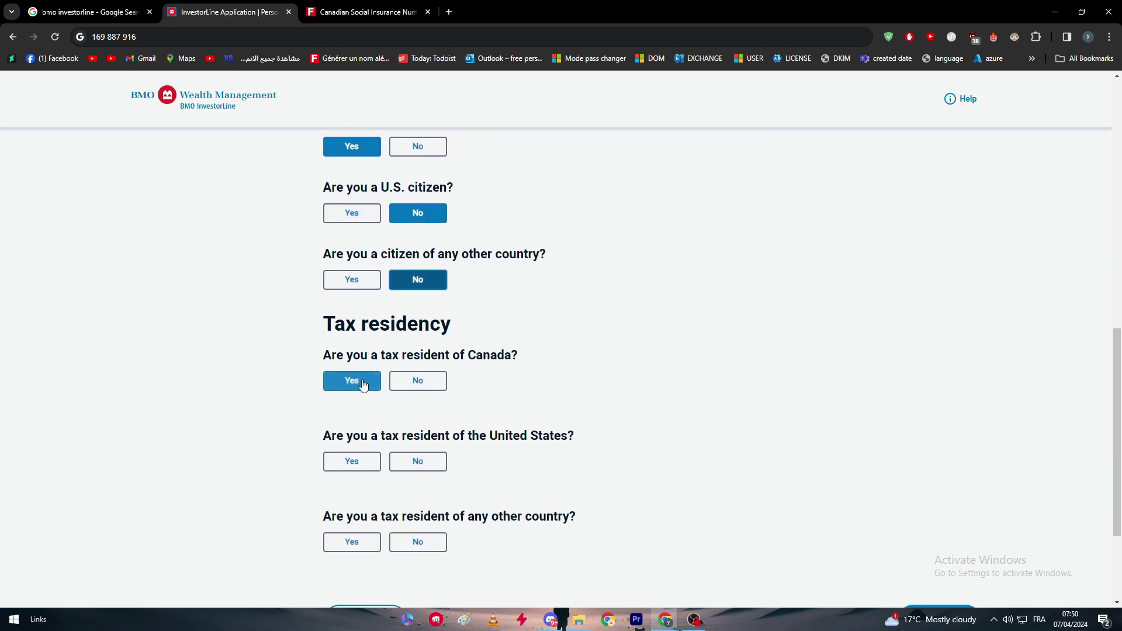
{"action": "scroll", "coordinate": [403, 374], "scroll_direction": "down", "scroll_amount": 2}
{"action": "left_click", "coordinate": [418, 348]}
{"action": "left_click", "coordinate": [415, 431]}
{"action": "left_click", "coordinate": [939, 506]}
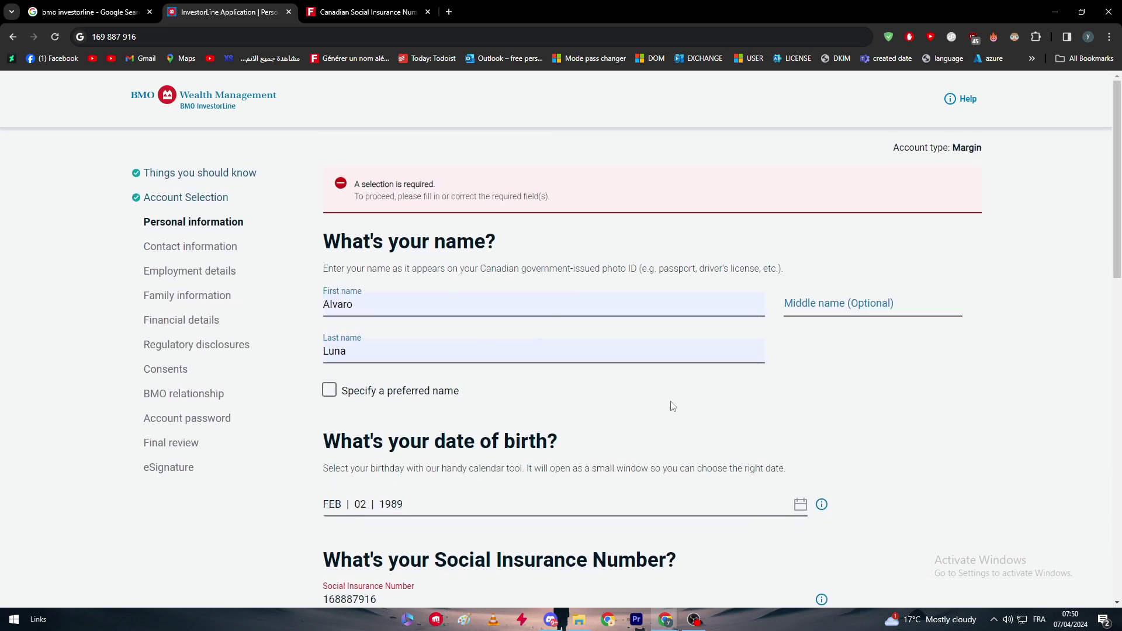
{"action": "scroll", "coordinate": [577, 353], "scroll_direction": "down", "scroll_amount": 6}
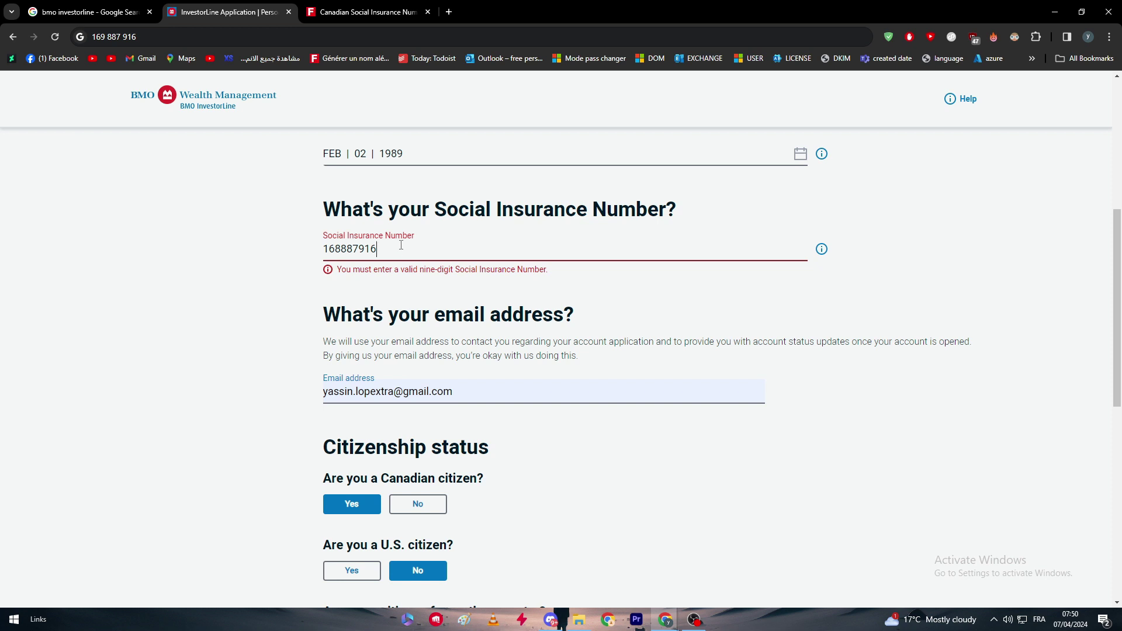
{"action": "left_click", "coordinate": [247, 259]}
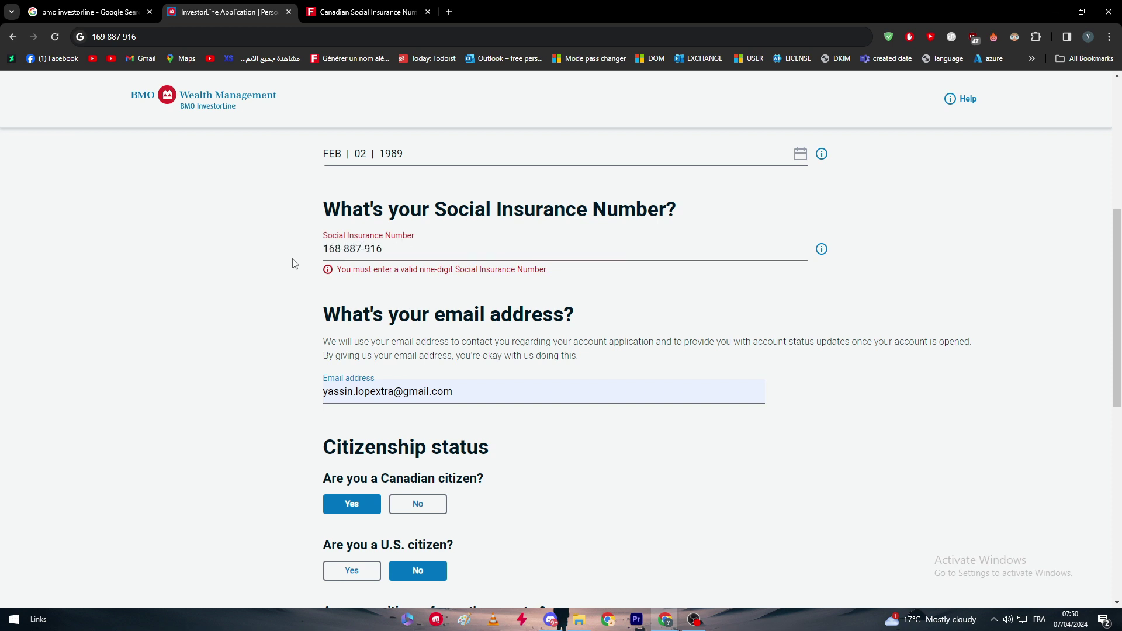
{"action": "left_click", "coordinate": [380, 252]}
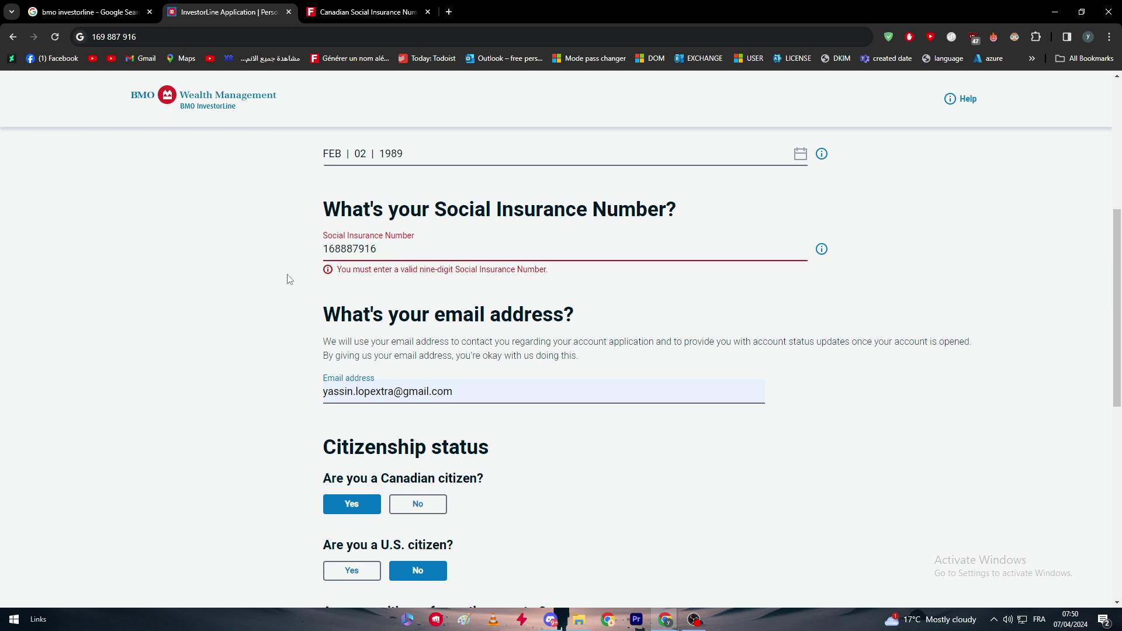
{"action": "left_click", "coordinate": [239, 281]}
{"action": "left_click", "coordinate": [366, 252]}
{"action": "left_click", "coordinate": [279, 263]}
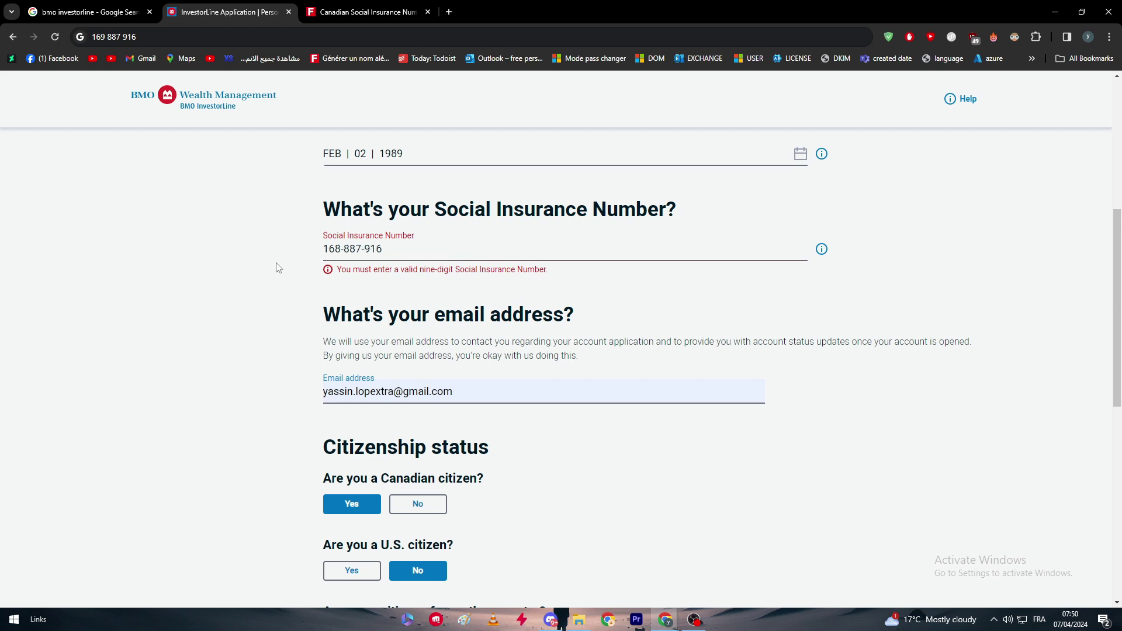
{"action": "scroll", "coordinate": [458, 310], "scroll_direction": "up", "scroll_amount": 5}
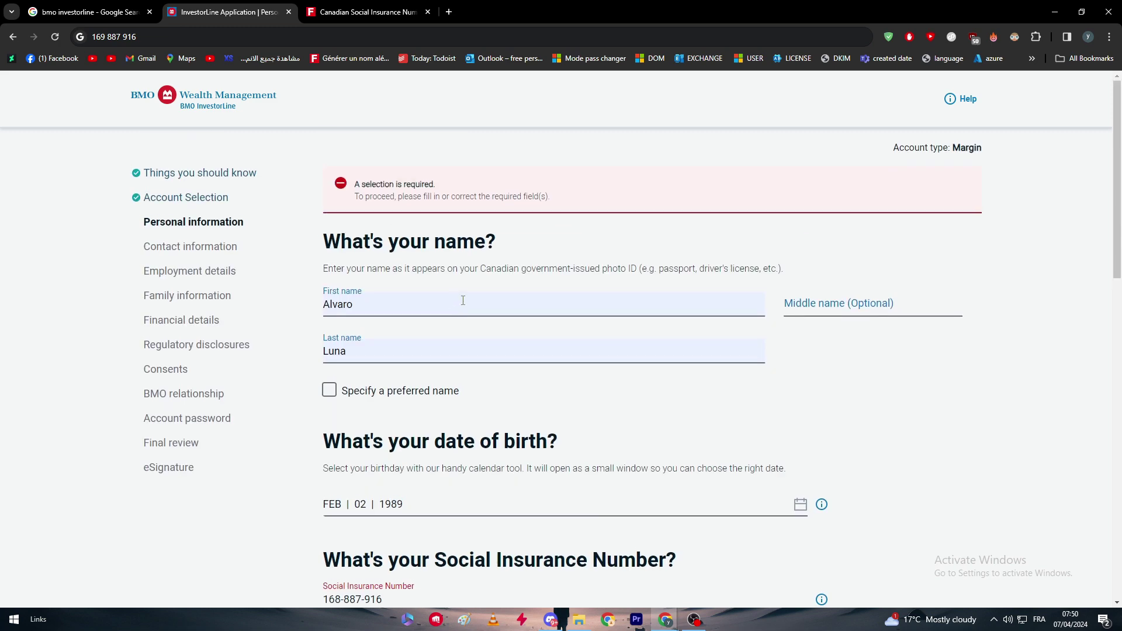
{"action": "scroll", "coordinate": [81, 427], "scroll_direction": "down", "scroll_amount": 3}
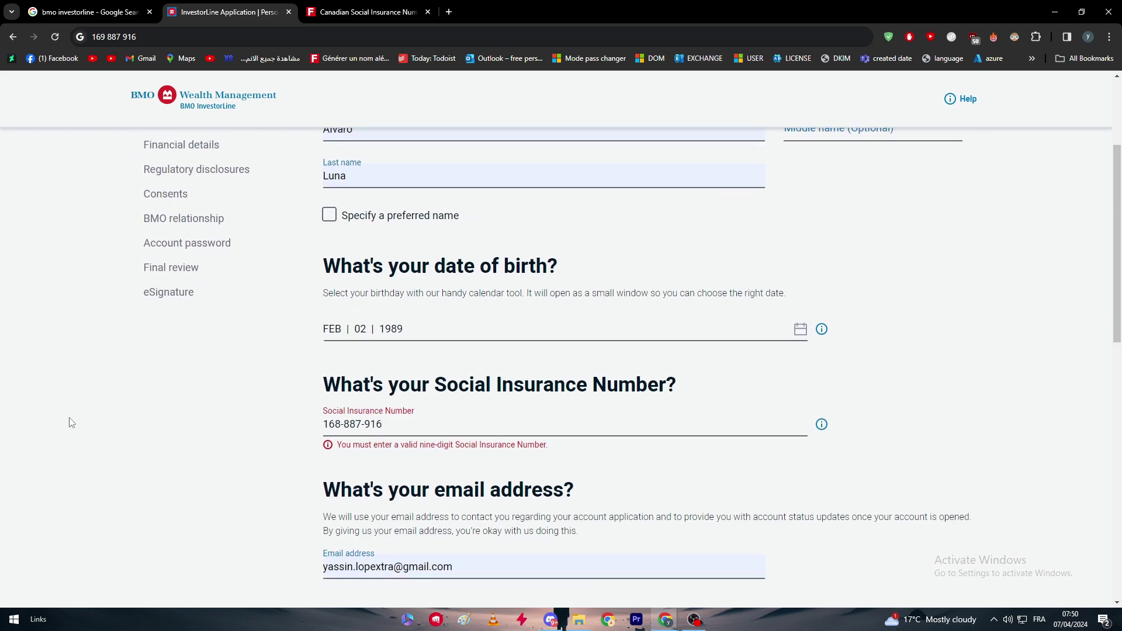
{"action": "scroll", "coordinate": [100, 442], "scroll_direction": "down", "scroll_amount": 2}
{"action": "scroll", "coordinate": [263, 280], "scroll_direction": "up", "scroll_amount": 8}
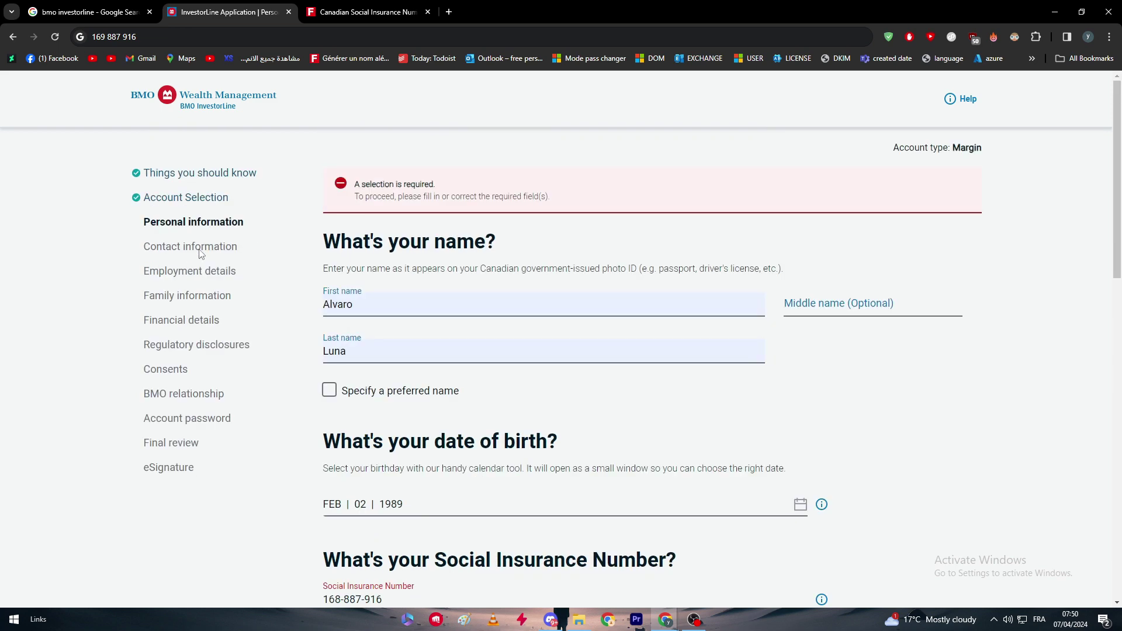